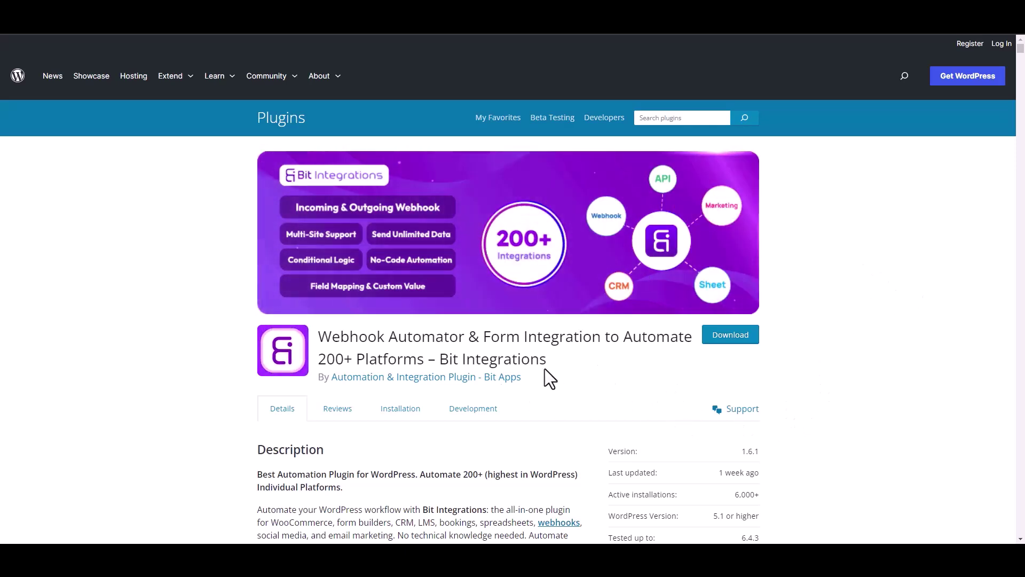
Create a new Bit Integrations integration with Bricksforge as the trigger, found by searching 'bric'.
left_click_drag(441, 359, 559, 369)
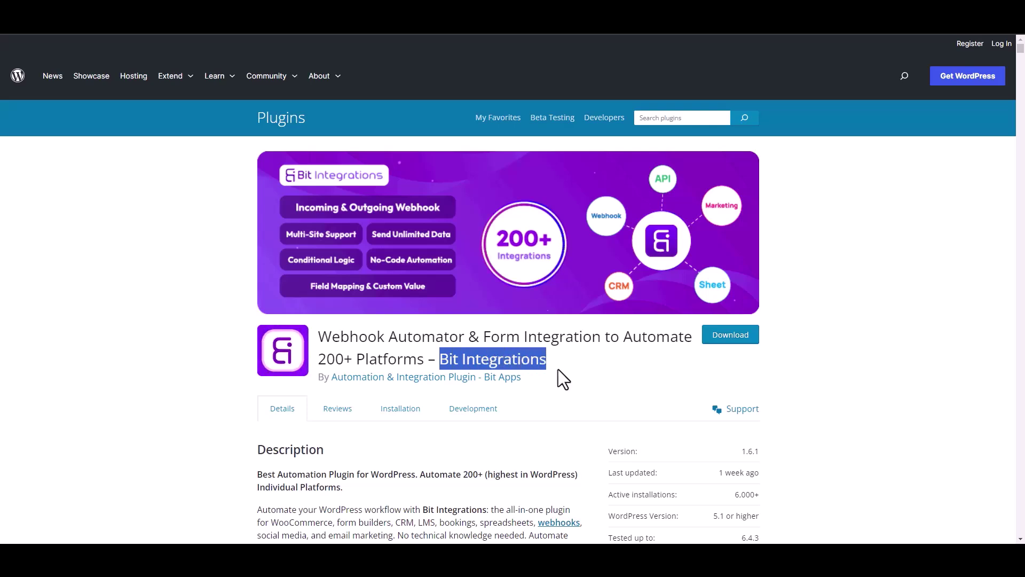
left_click(566, 373)
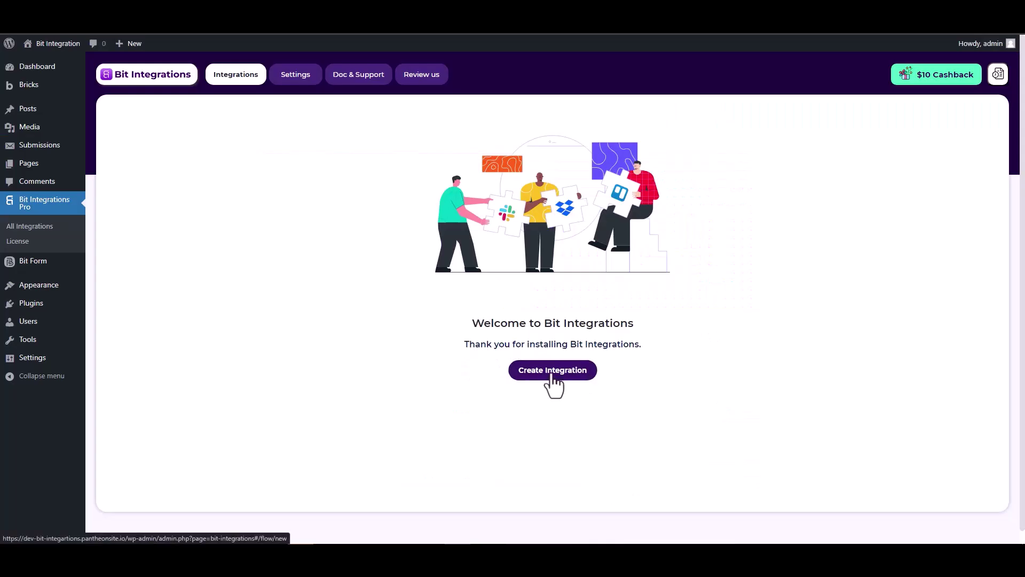
left_click(550, 376)
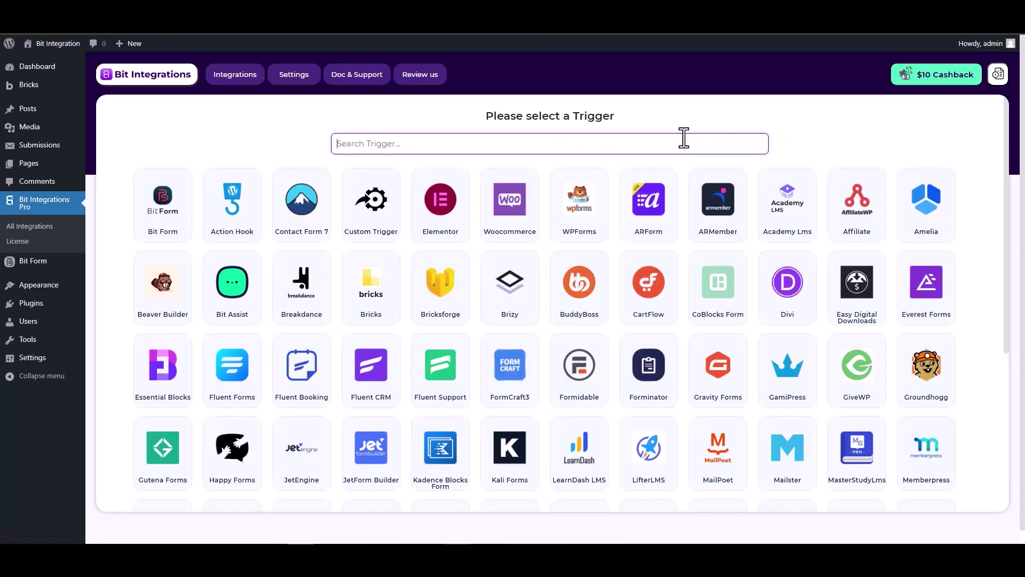
type("brick")
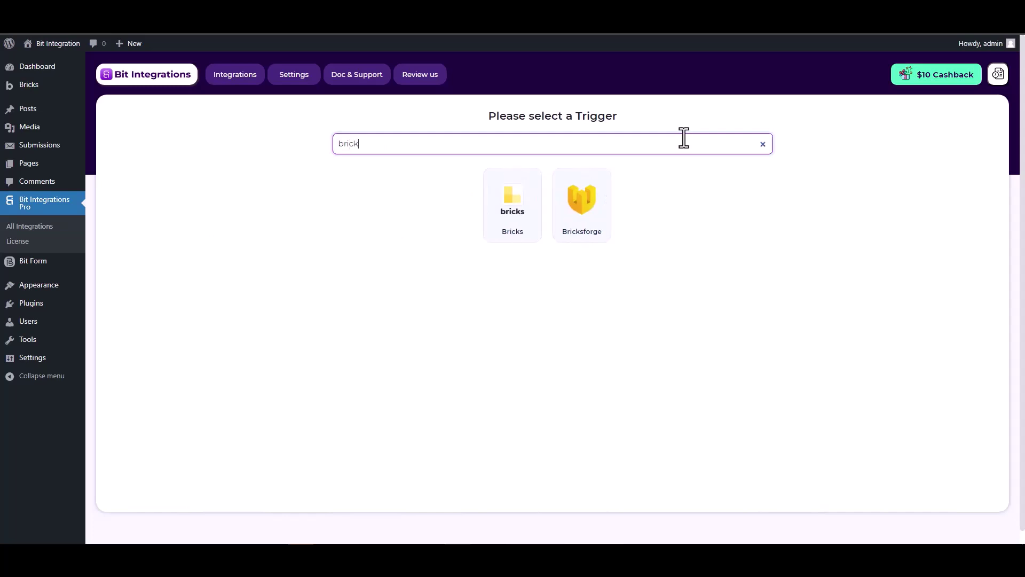
left_click(579, 209)
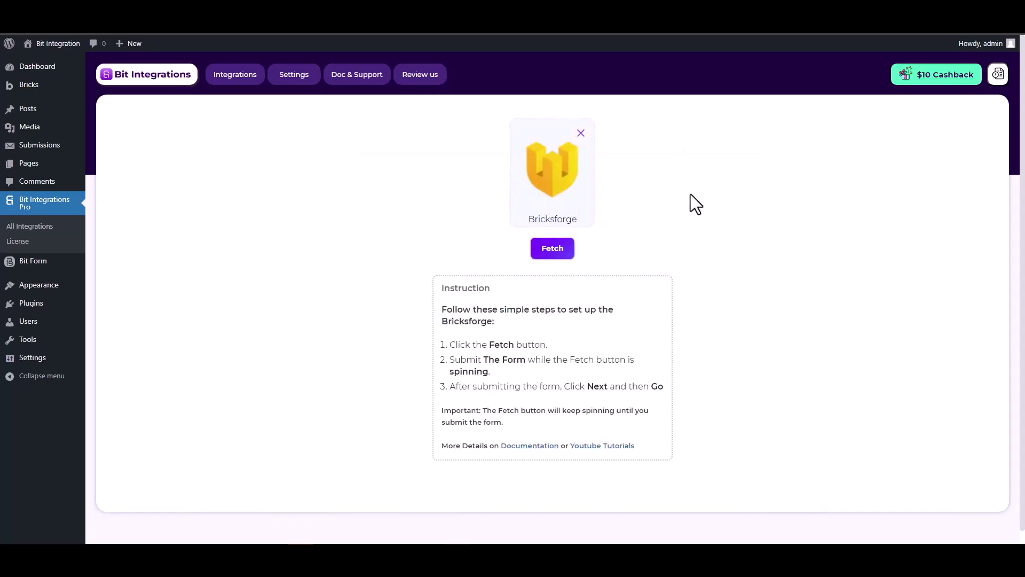
Fetch Bricksforge data, then submit a test form entry with name, e-mail and phone 123456.
left_click(550, 252)
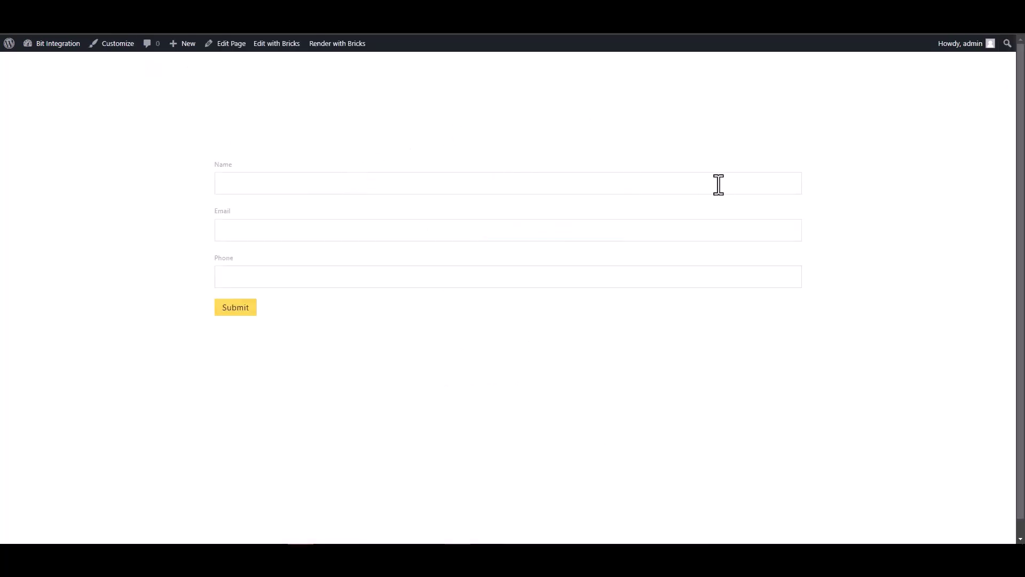
left_click(775, 191)
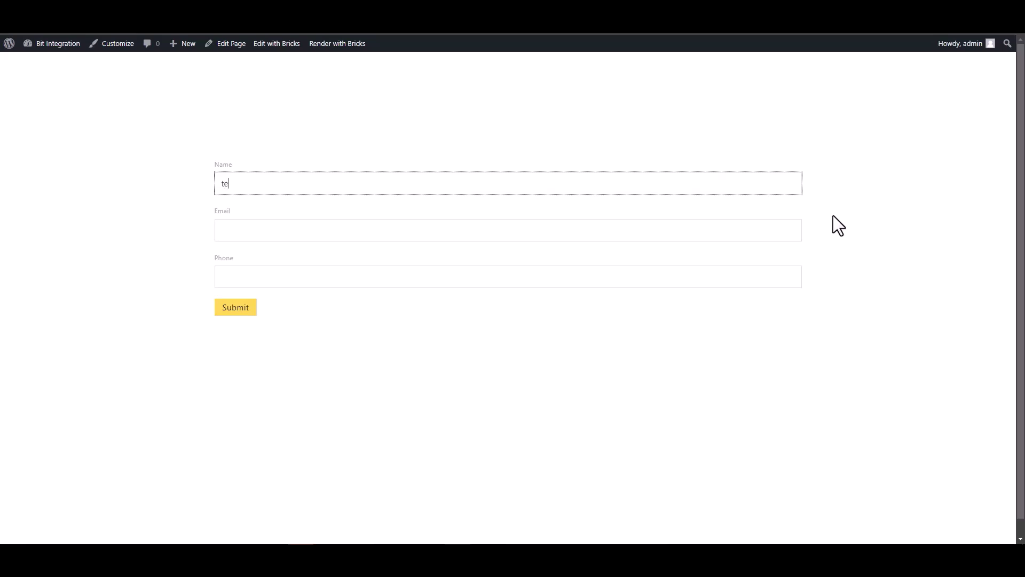
left_click(791, 229)
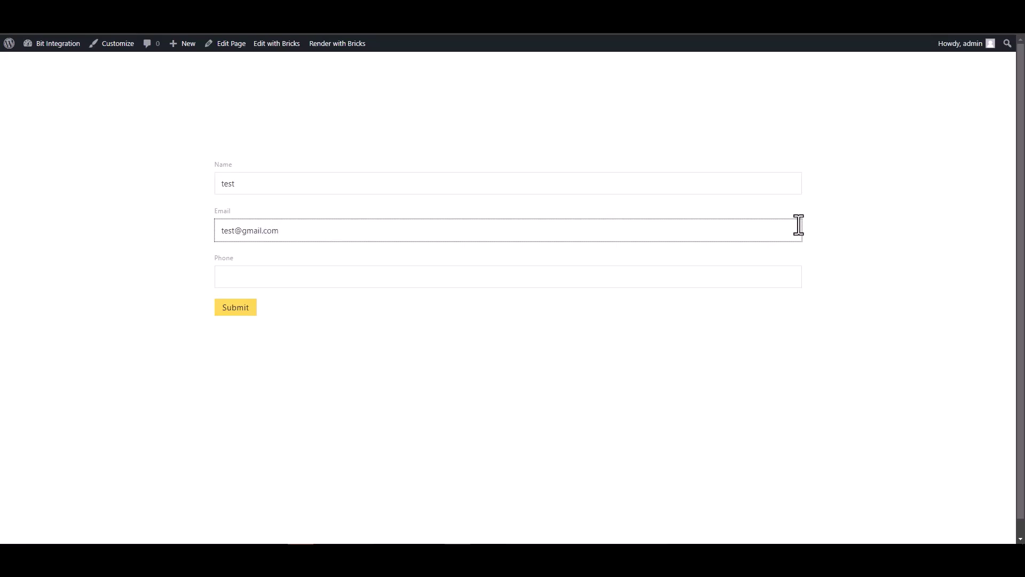
left_click(720, 276)
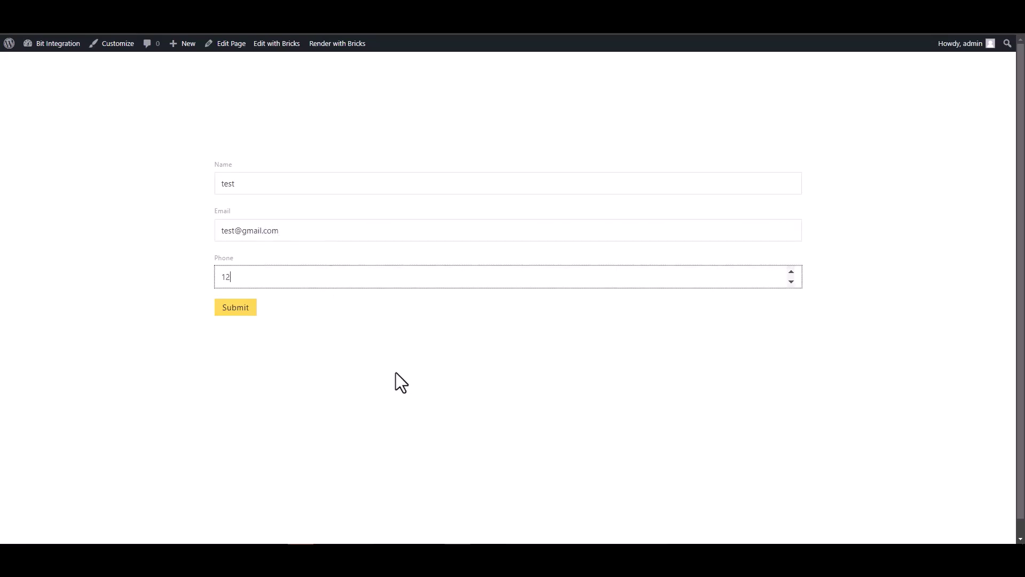
type("123456")
left_click(241, 311)
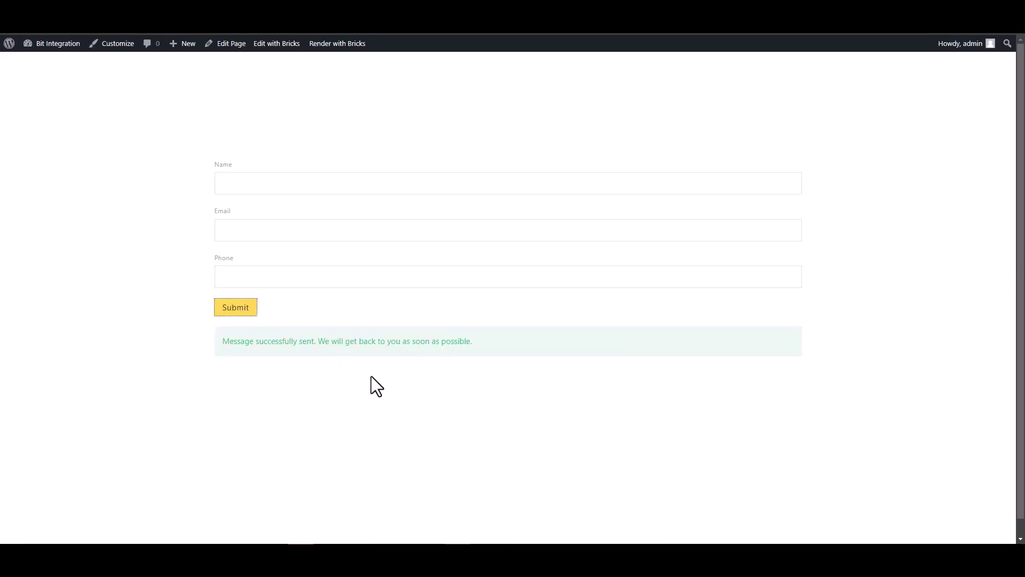
Back in Bit Integrations, review the fetched Bricksforge fields: Form Id, Phone, Name and Email.
key("ctrl+Tab")
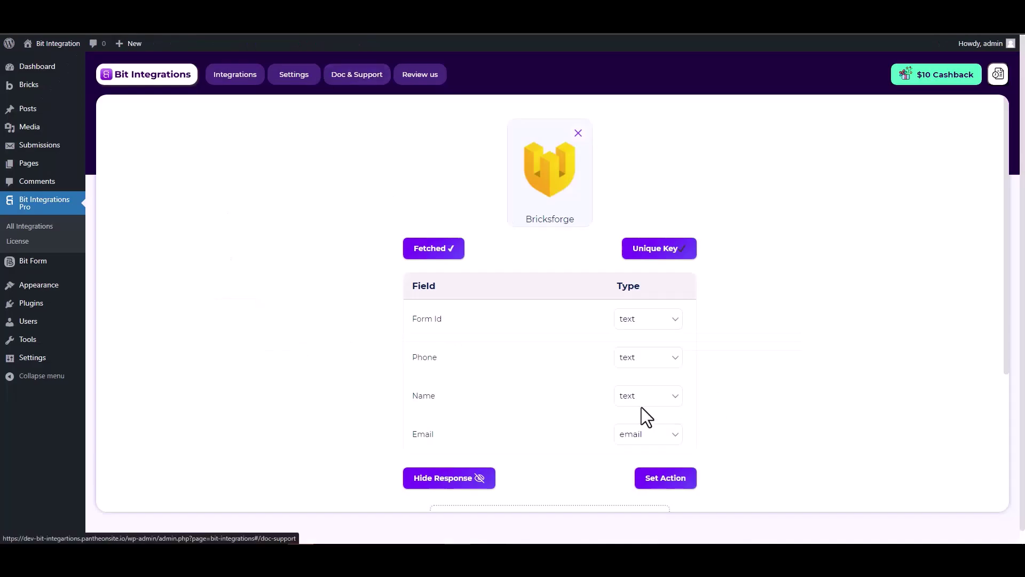
scroll(630, 414, "down", 2)
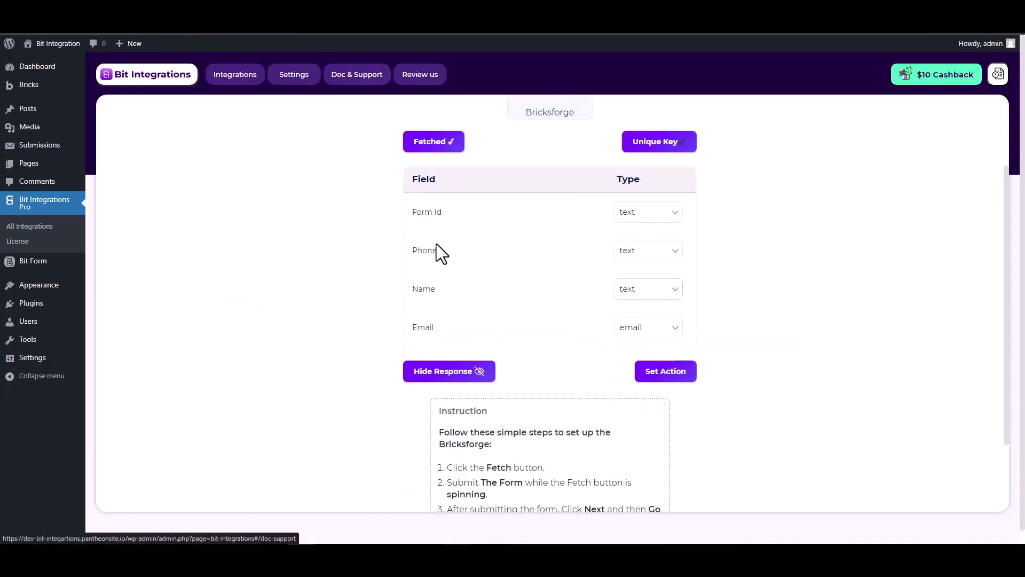
scroll(732, 261, "up", 2)
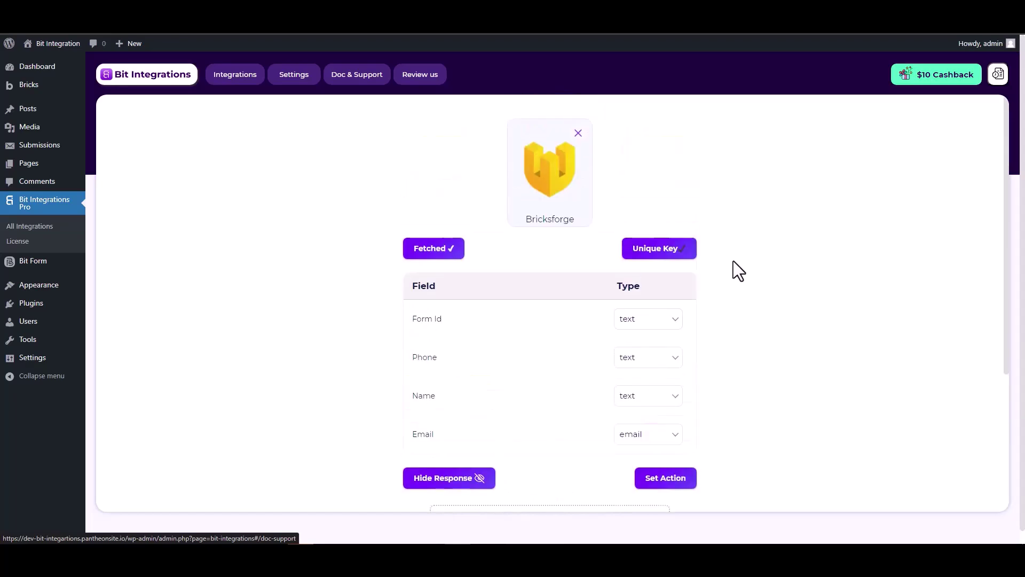
scroll(732, 260, "down", 1)
Set Pabbly as the integration's action, searching 'pab'.
left_click(667, 425)
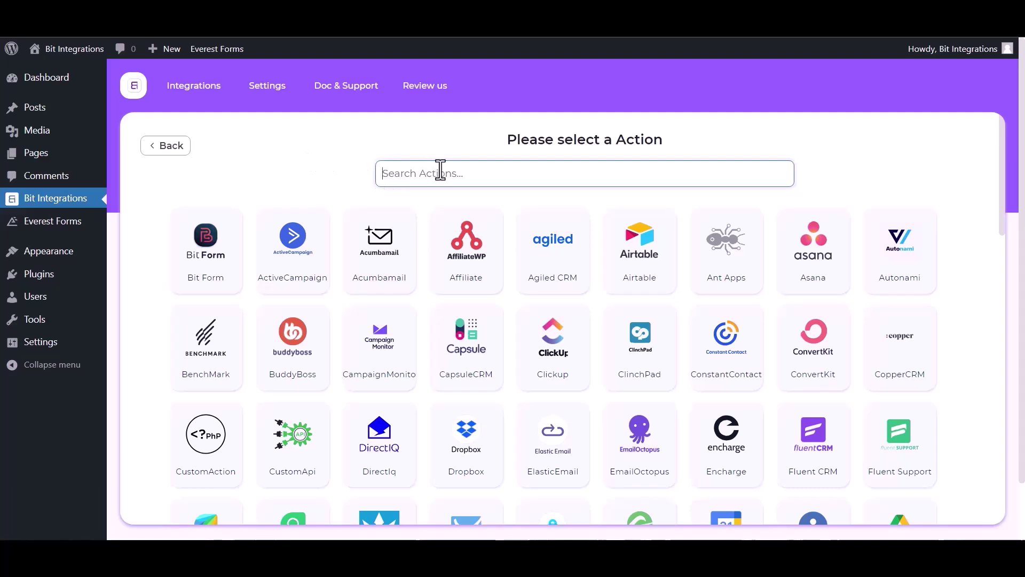
type("paba")
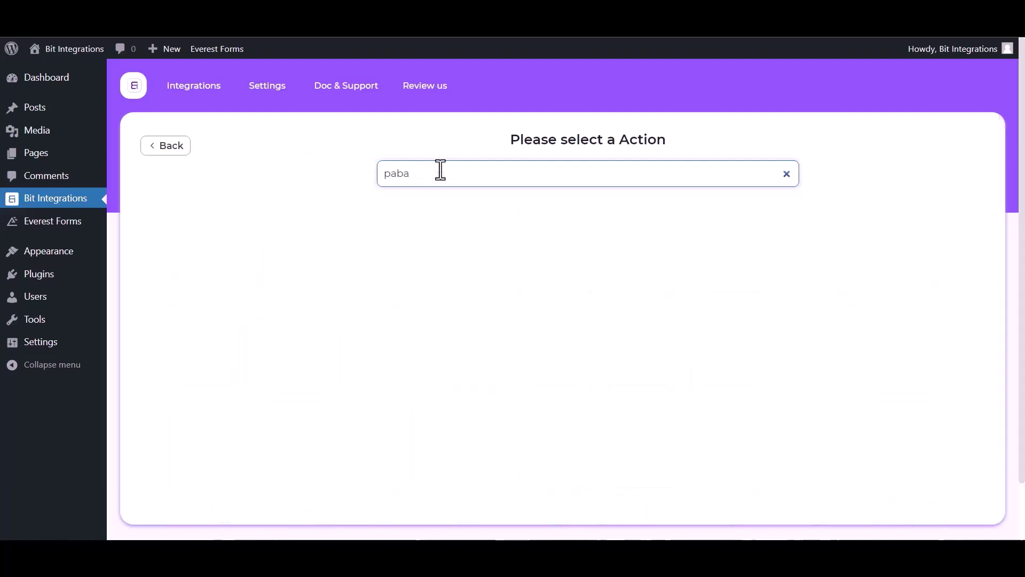
key("BackSpace")
left_click(586, 281)
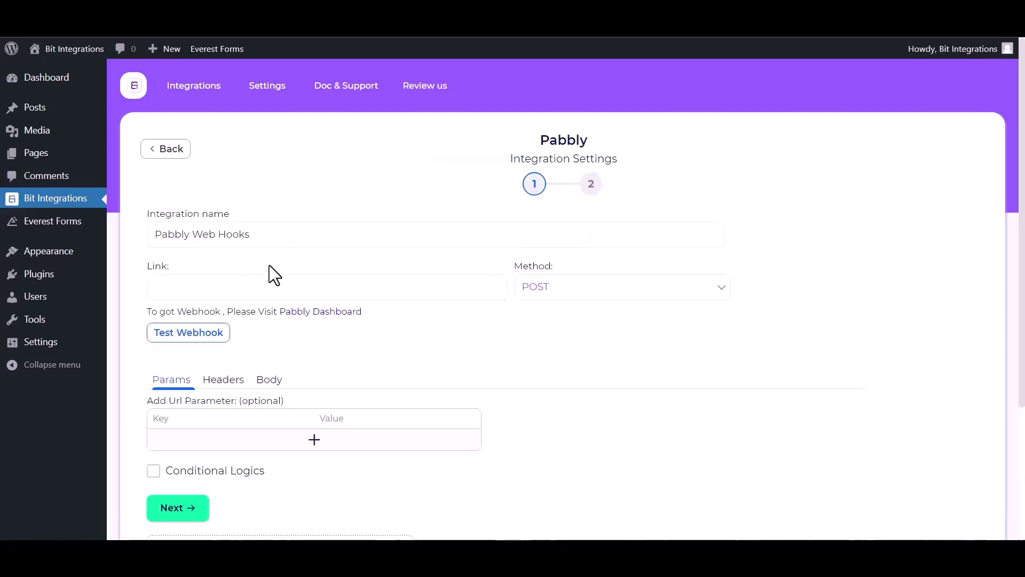
left_click(217, 283)
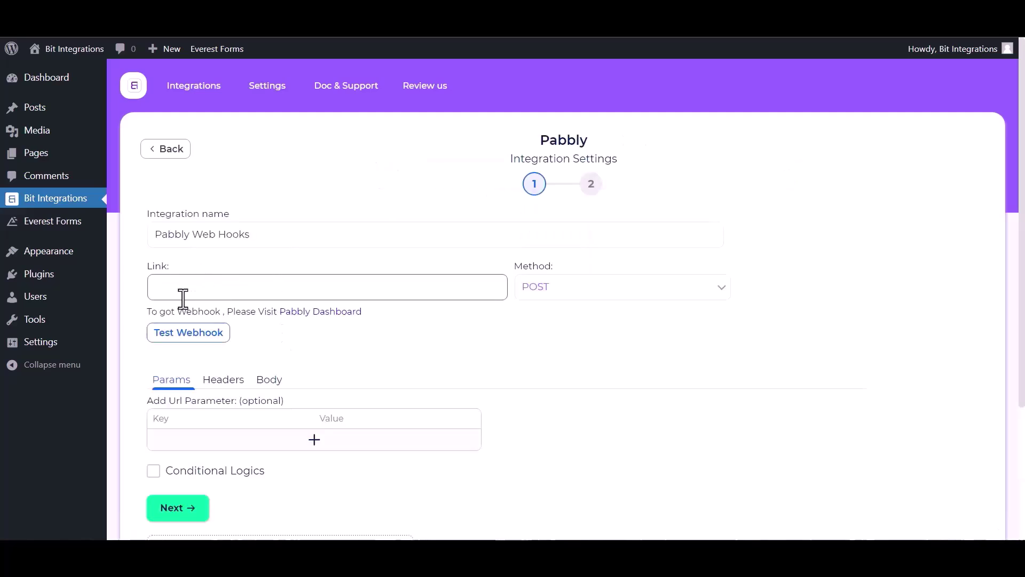
Create a new Pabbly Connect workflow named 'Bit Integrations'.
left_click(334, 315)
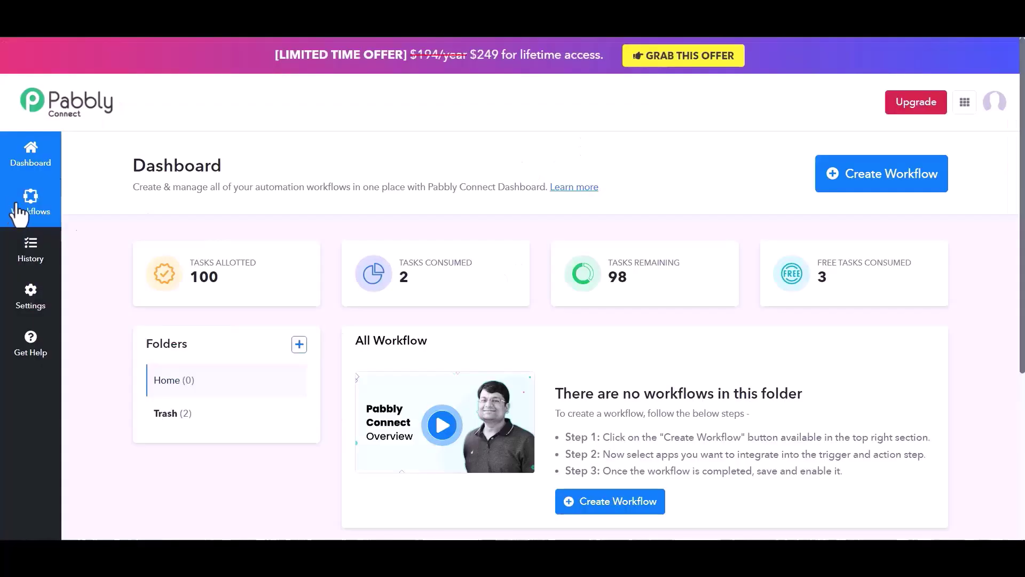
left_click(603, 513)
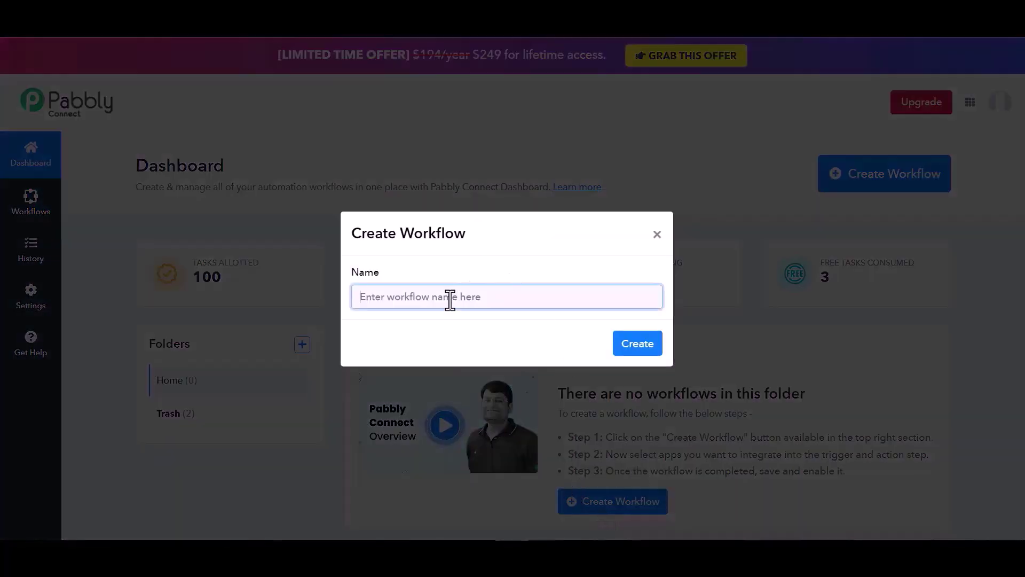
type("B")
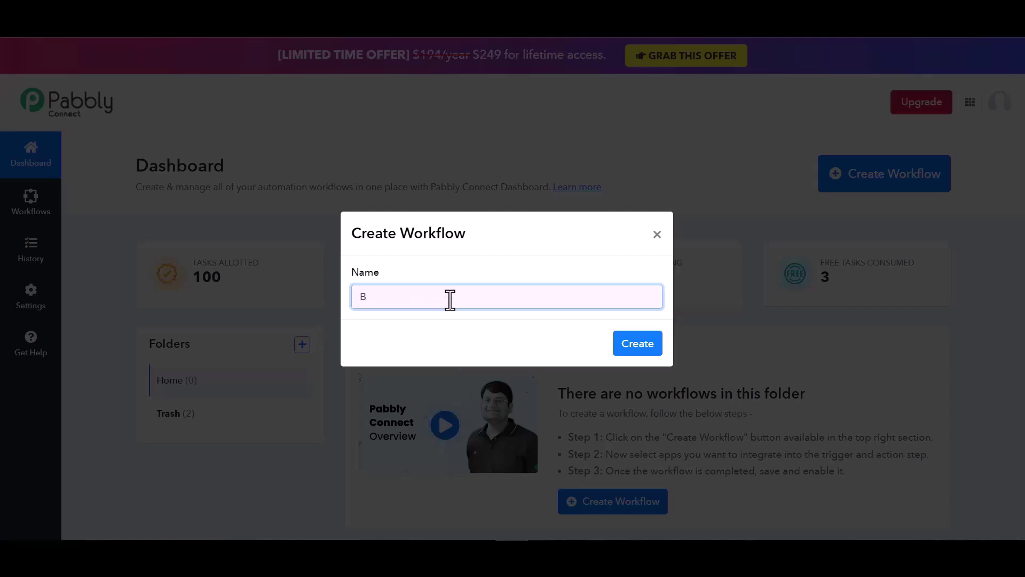
type("ir")
type(" Integrations")
left_click(644, 346)
Use Webhook as the workflow trigger and copy its webhook URL.
type("we")
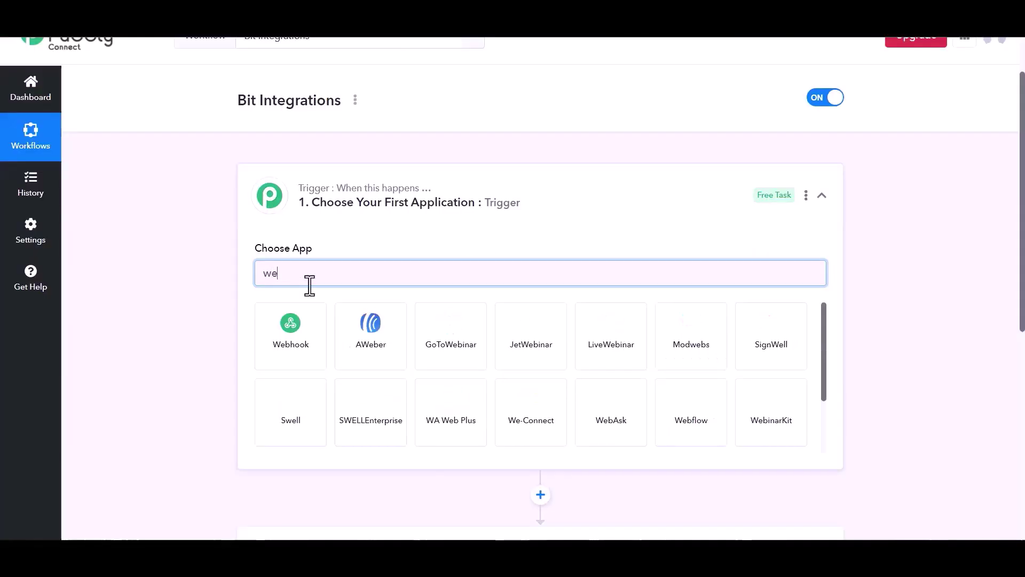
type("b")
left_click(302, 336)
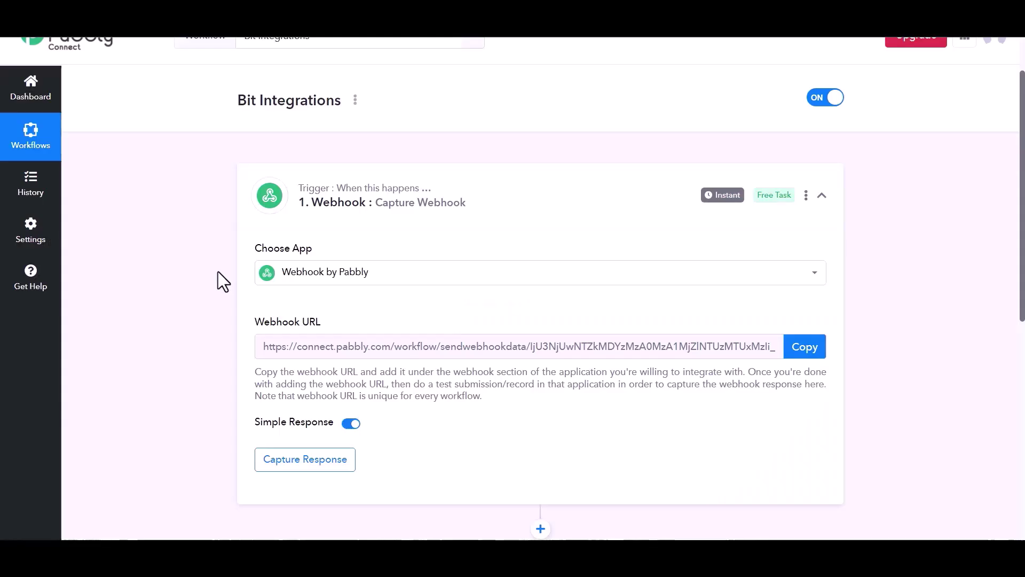
left_click(798, 354)
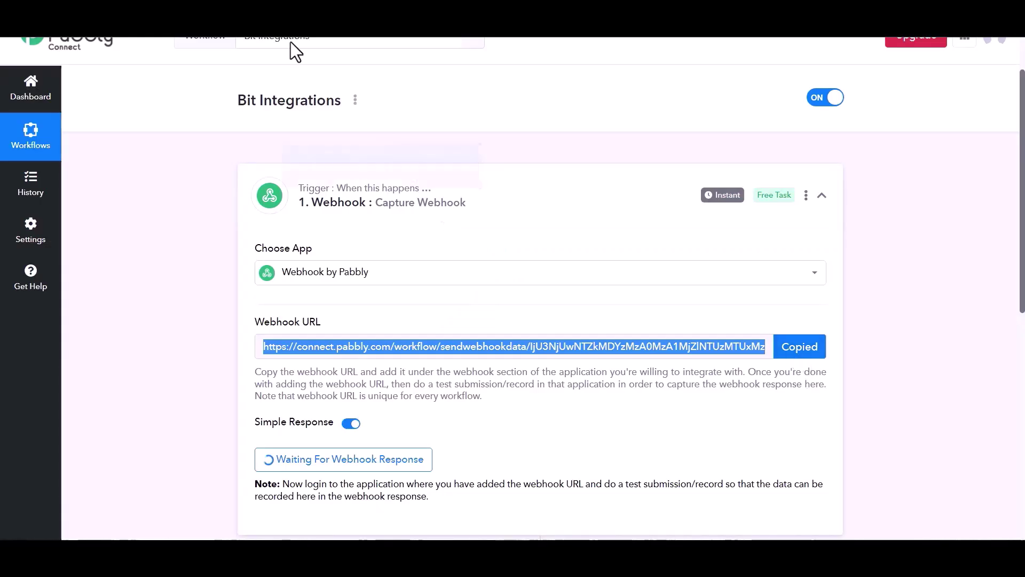
Paste the Pabbly webhook URL and send all form data as application/json.
left_click(294, 27)
left_click(227, 287)
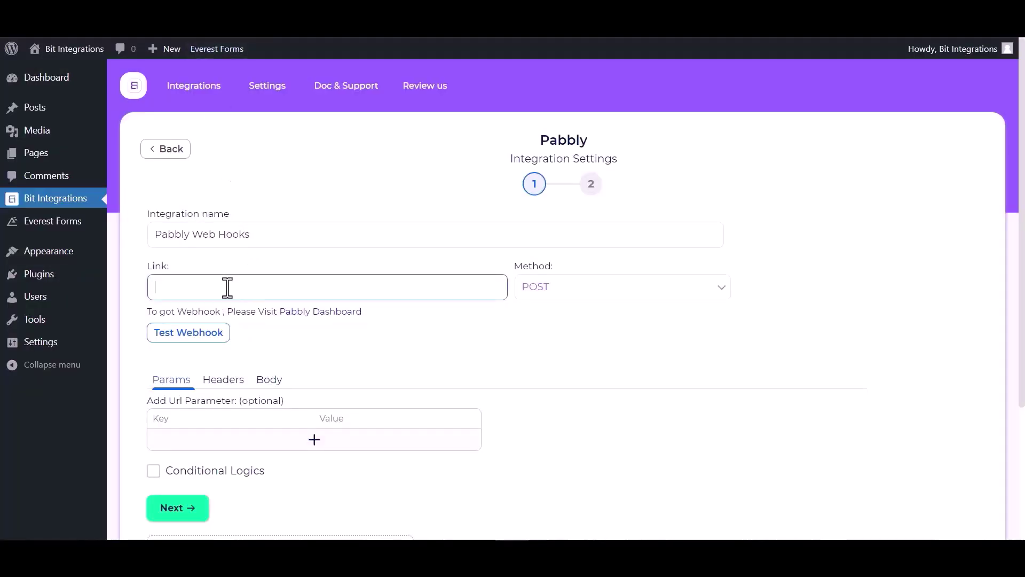
key("ctrl+v")
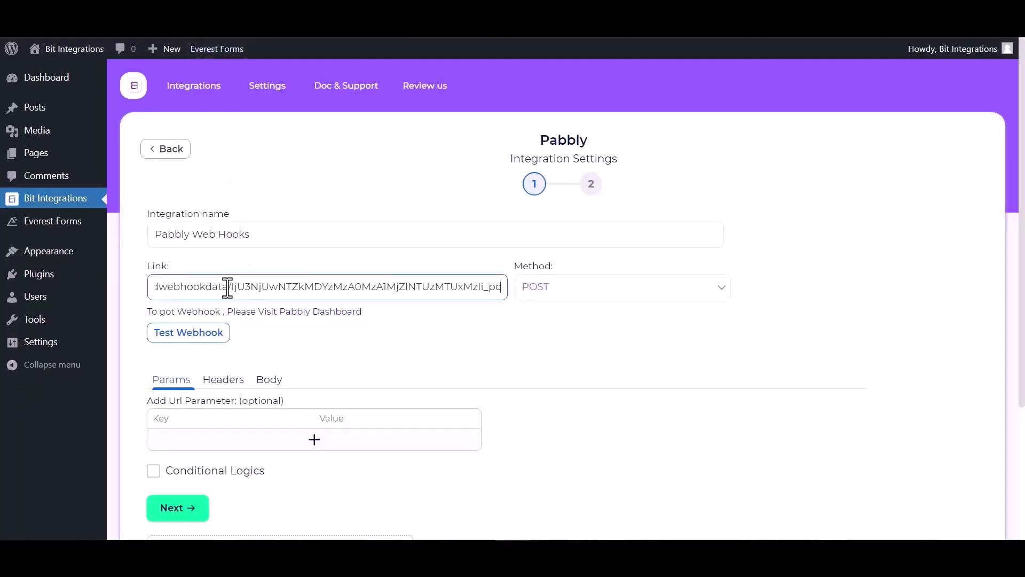
left_click(267, 385)
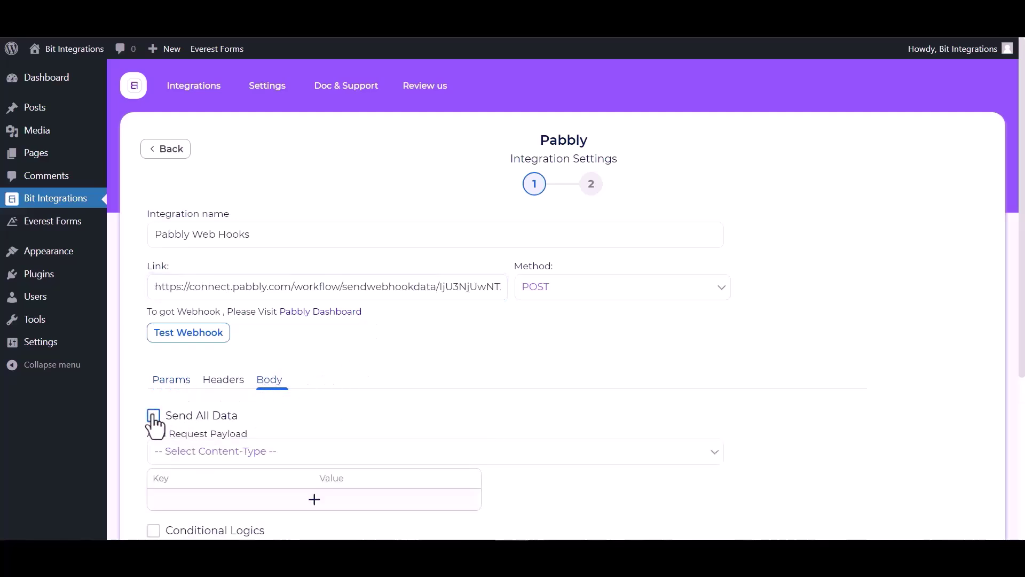
left_click(154, 416)
scroll(242, 409, "down", 1)
left_click(270, 392)
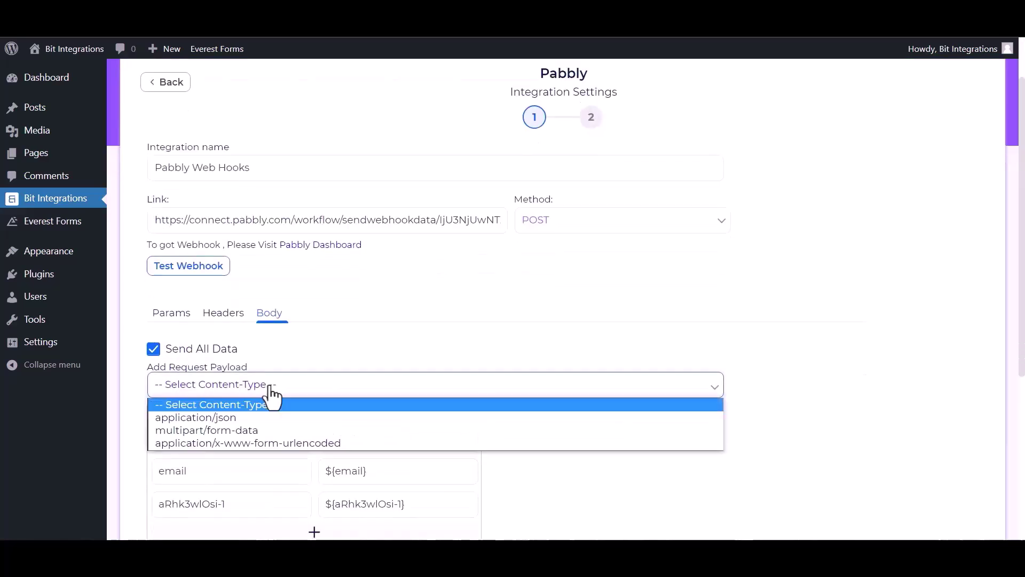
left_click(238, 422)
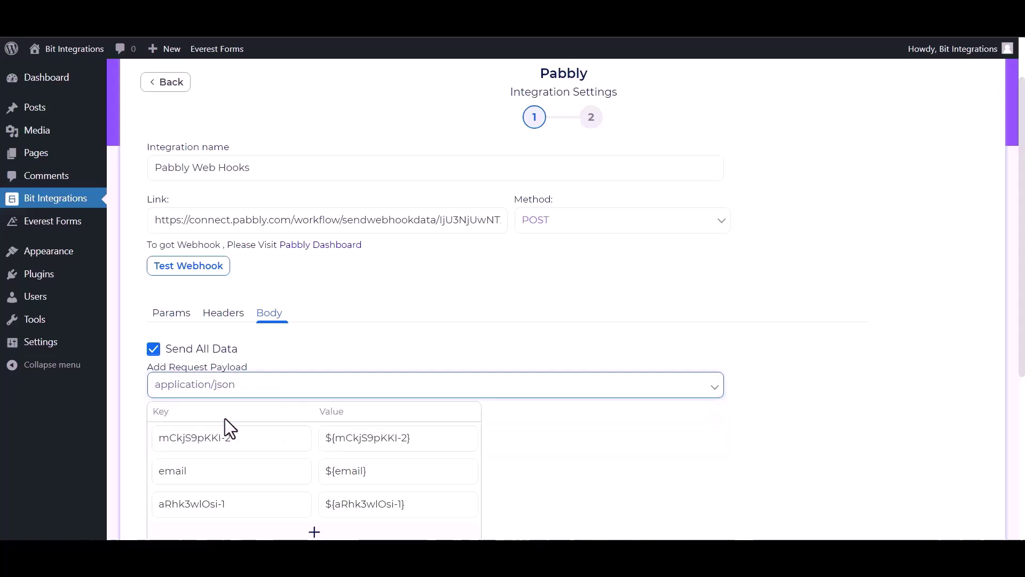
Send a successful test request to the webhook and advance to the final integration step.
left_click(202, 271)
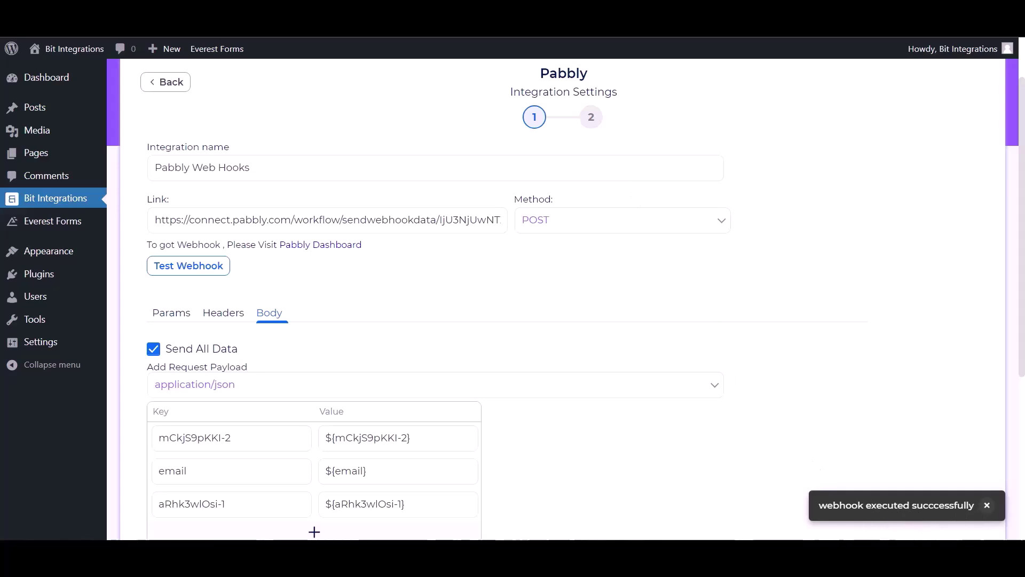
scroll(177, 499, "down", 3)
left_click(175, 473)
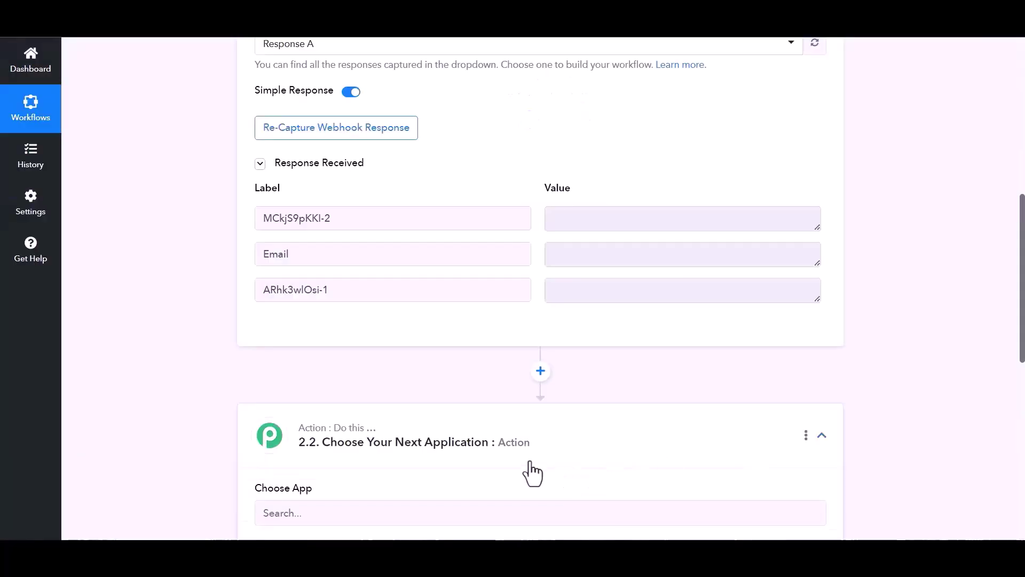
Add Airtable as the workflow's next app with the Create Record action event.
scroll(528, 471, "down", 3)
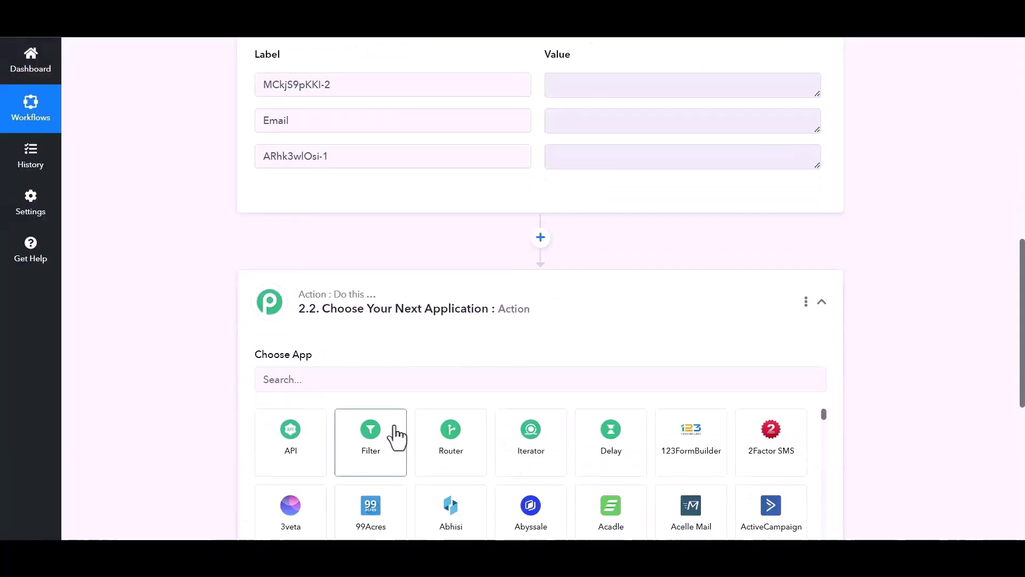
left_click(356, 381)
type("air")
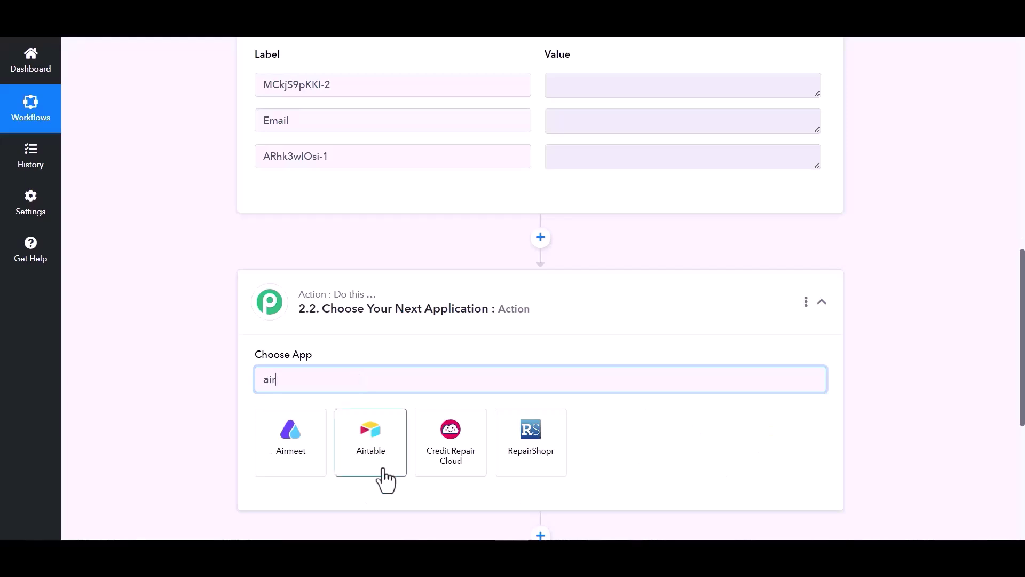
left_click(379, 470)
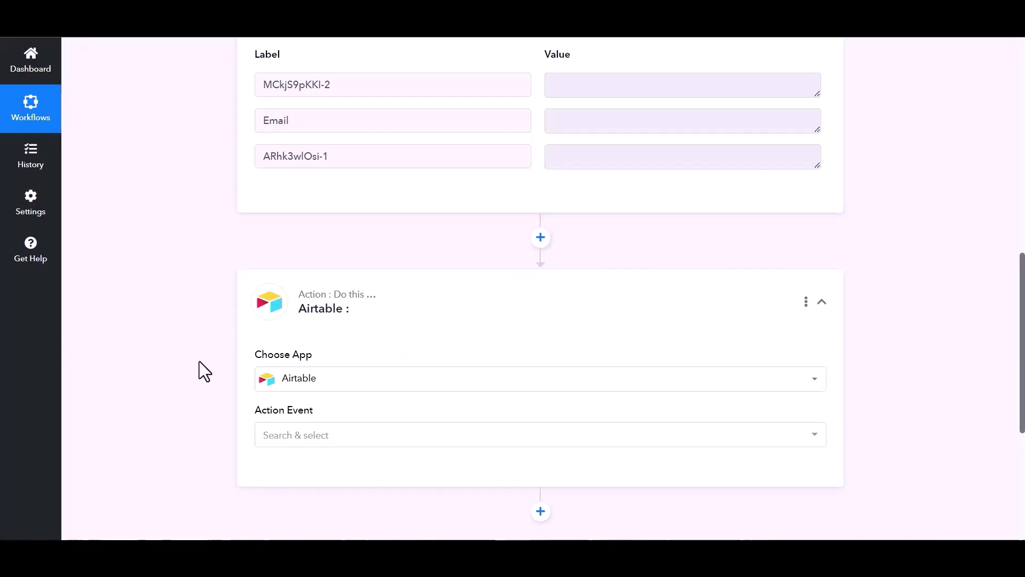
scroll(237, 359, "down", 1)
left_click(652, 367)
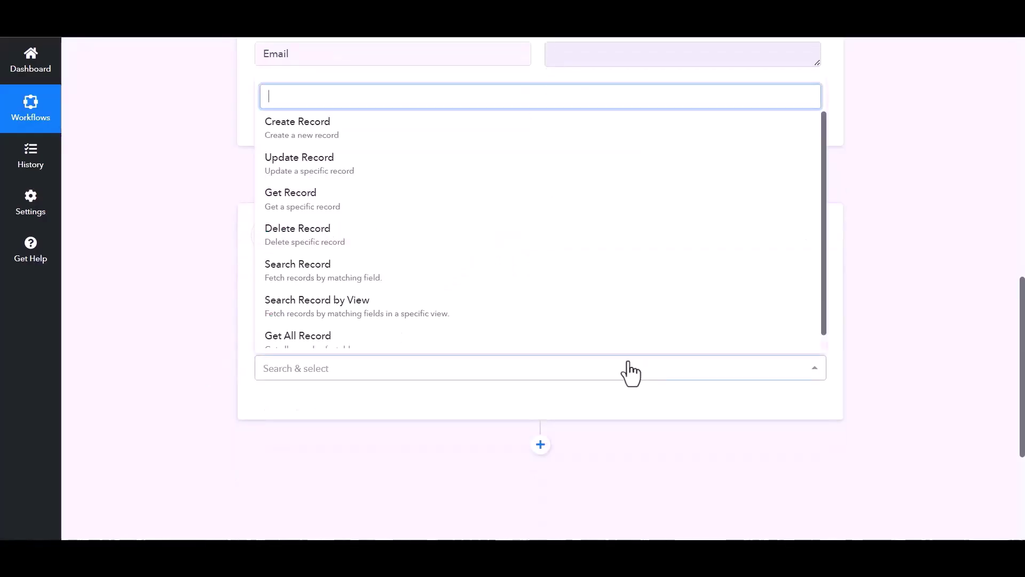
left_click(317, 133)
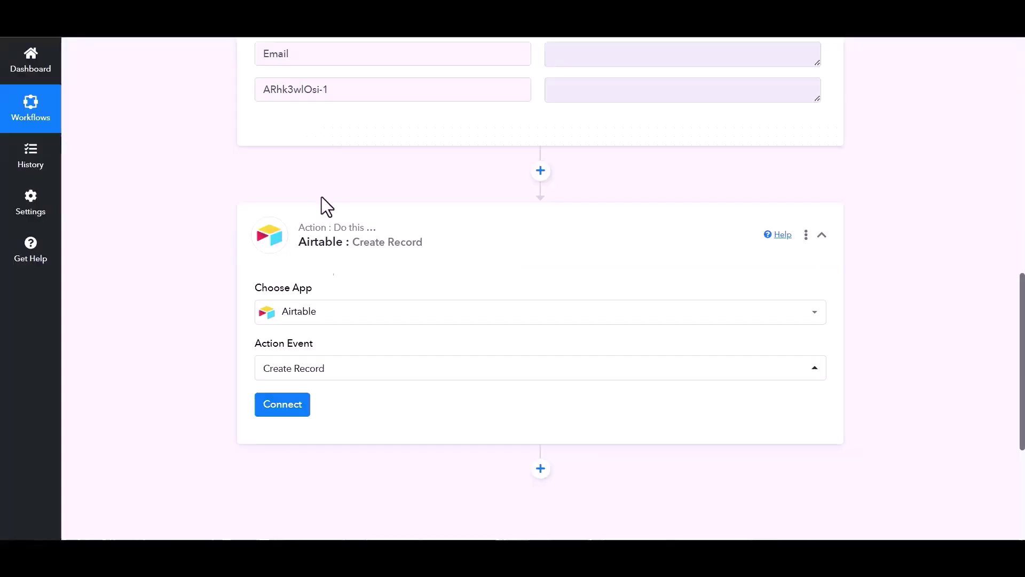
Add a new Airtable connection named Airtable #2 and focus its empty Token field.
left_click(278, 412)
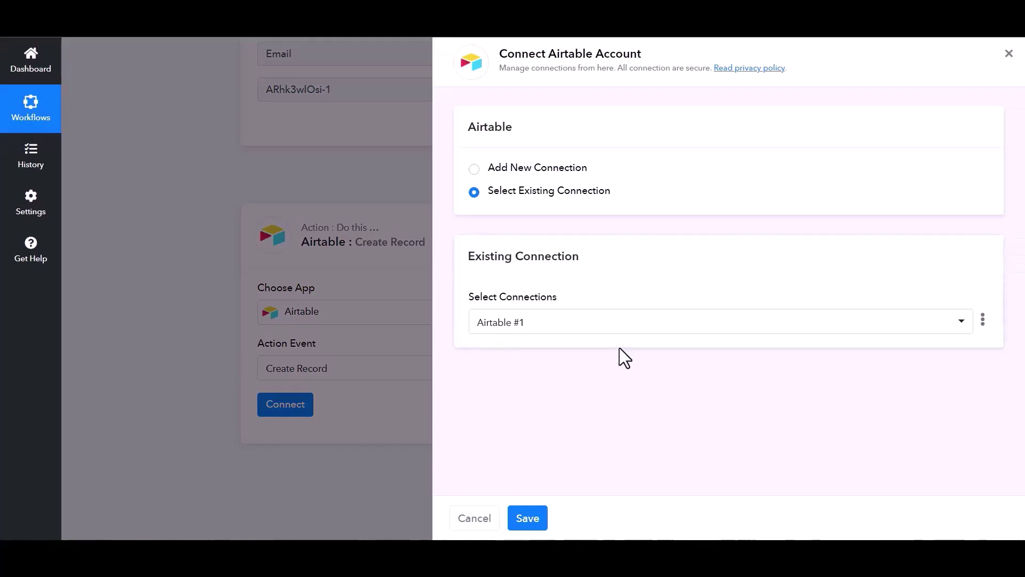
left_click(474, 171)
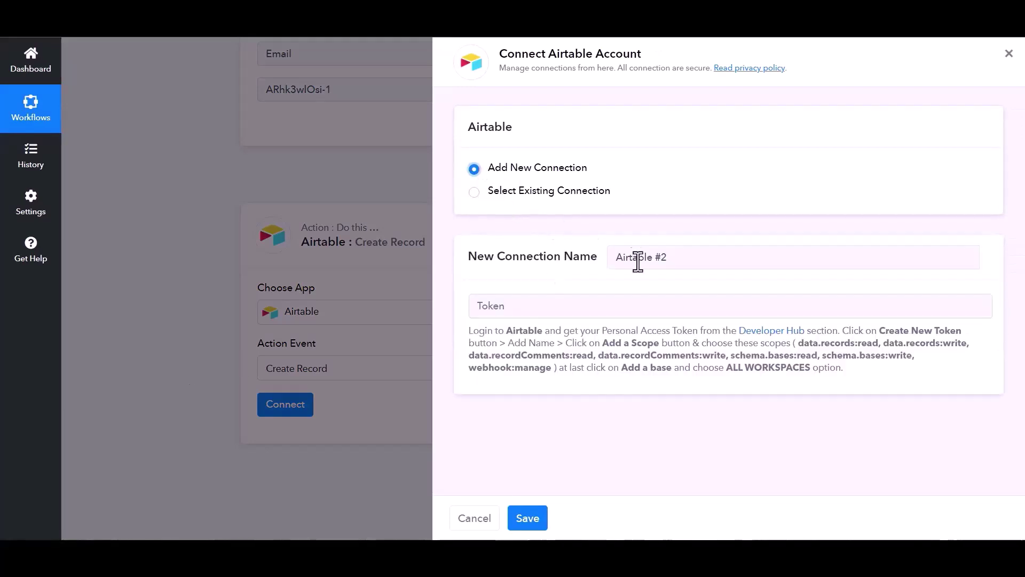
left_click(542, 310)
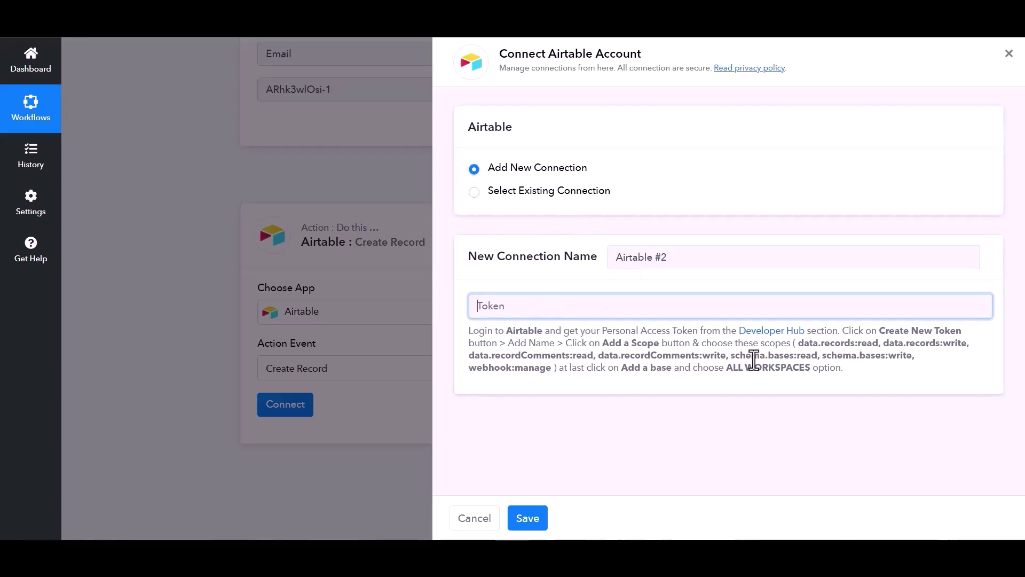
Start a new Airtable personal access token with data.records and data.recordComments read/write scopes.
left_click(773, 332)
left_click(589, 319)
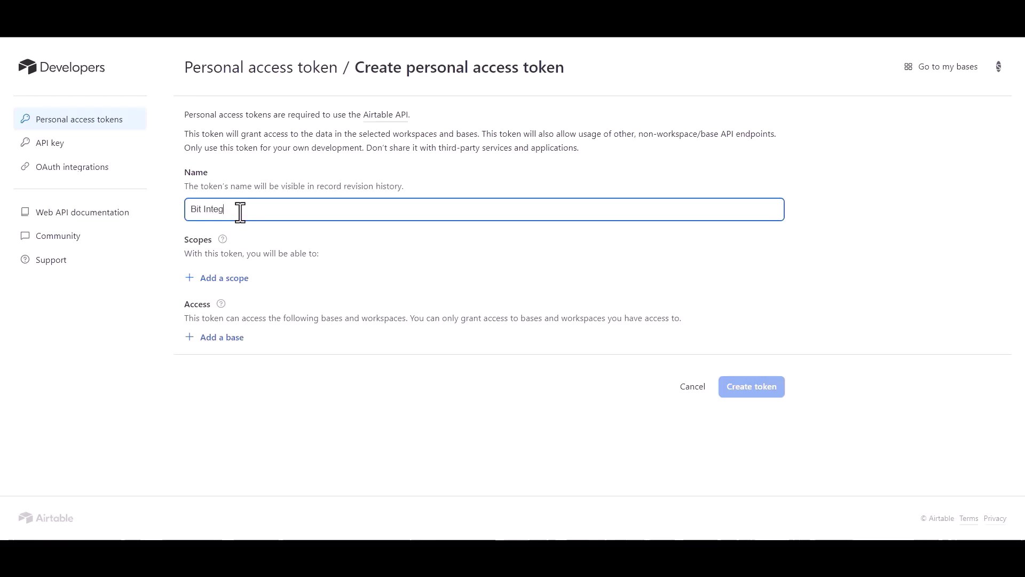
left_click(225, 278)
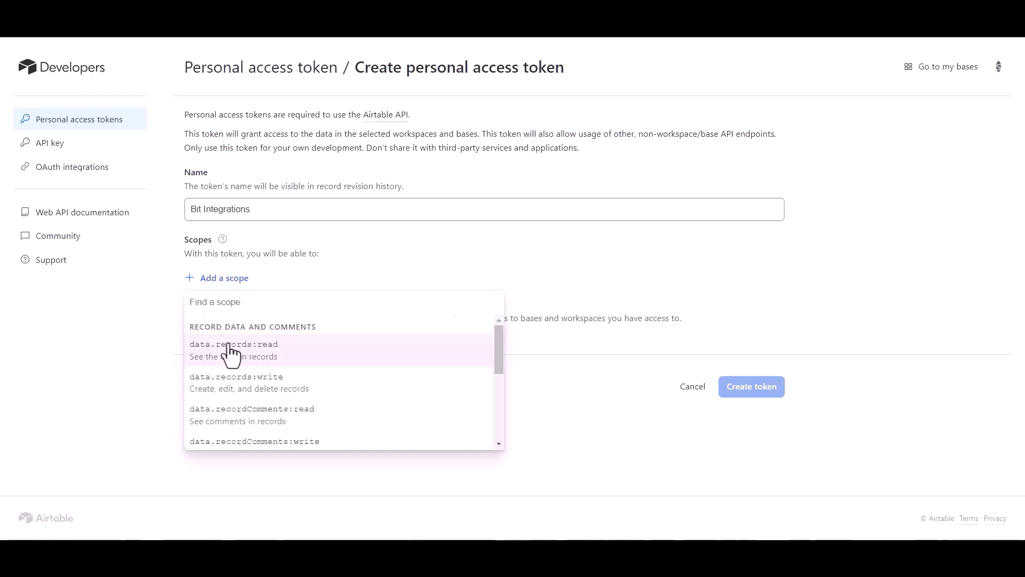
left_click(231, 346)
left_click(225, 309)
left_click(237, 376)
left_click(229, 346)
left_click(240, 411)
left_click(224, 368)
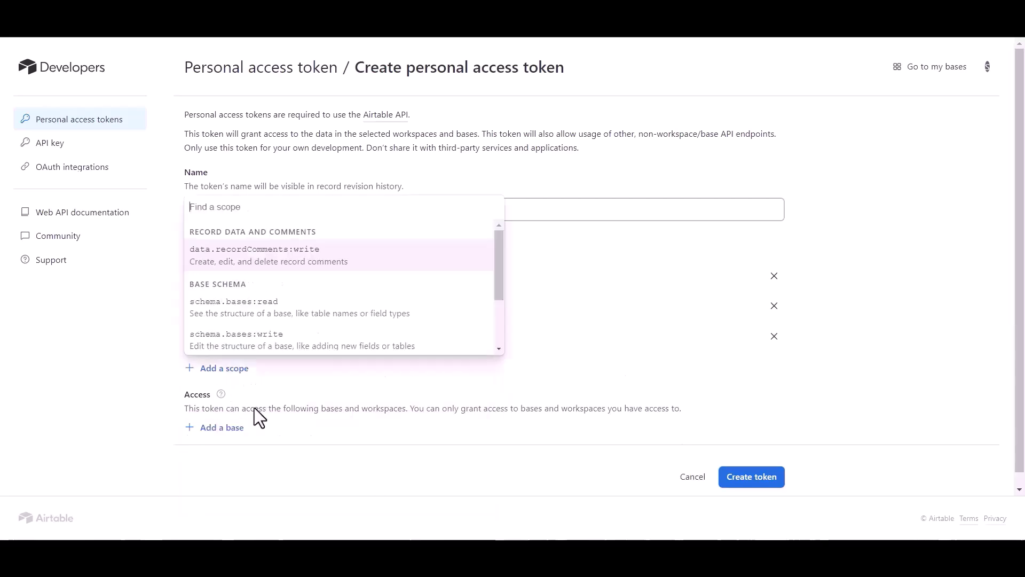
left_click(240, 252)
Grant the token access to all bases, add schema.bases read/write scopes, and create it.
left_click(229, 458)
left_click(261, 342)
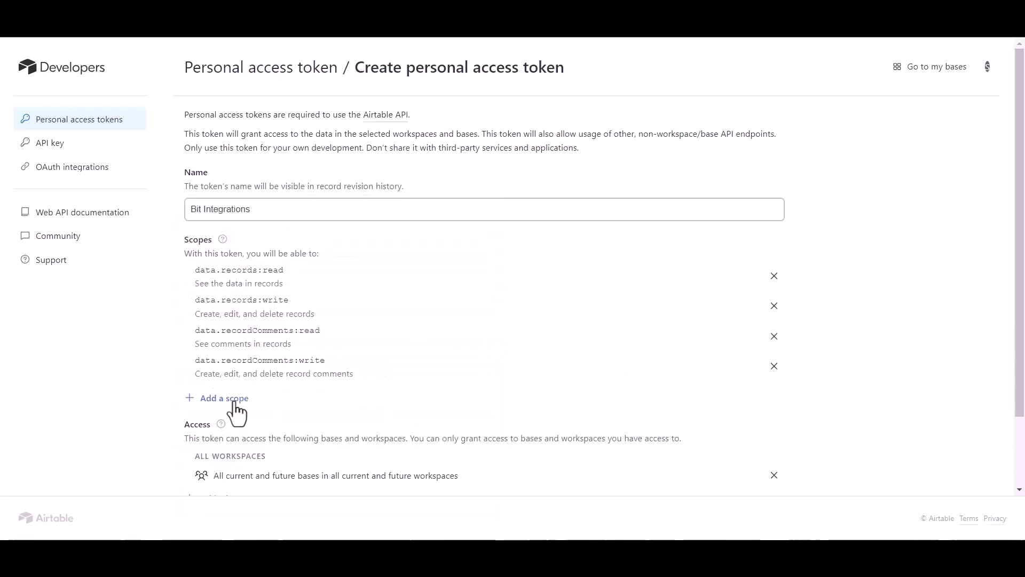
left_click(230, 400)
left_click(246, 296)
left_click(227, 428)
left_click(236, 314)
scroll(350, 481, "down", 3)
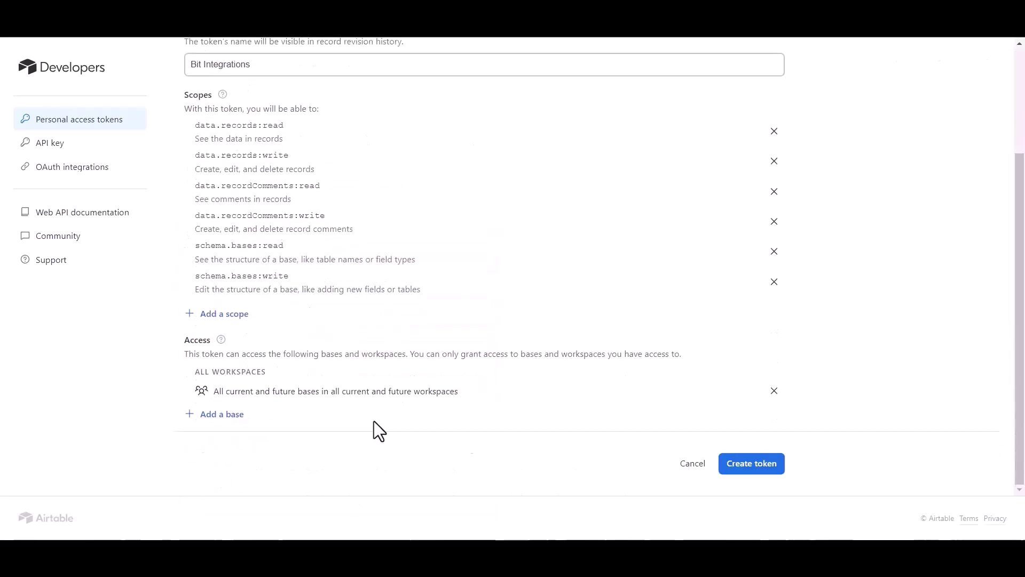
left_click(758, 464)
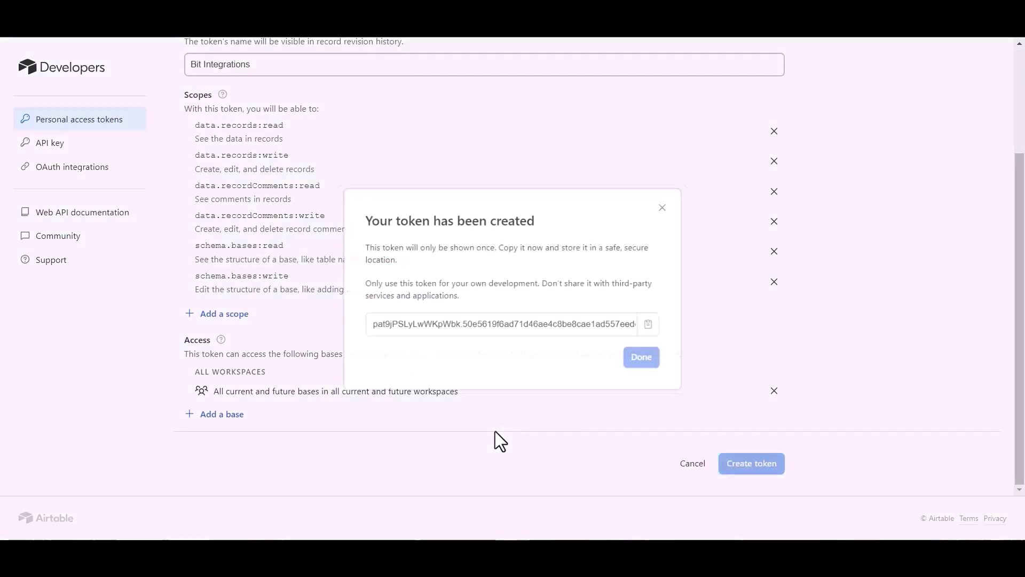
Paste the new token into Pabbly's Token field and save the Airtable connection.
left_click(651, 325)
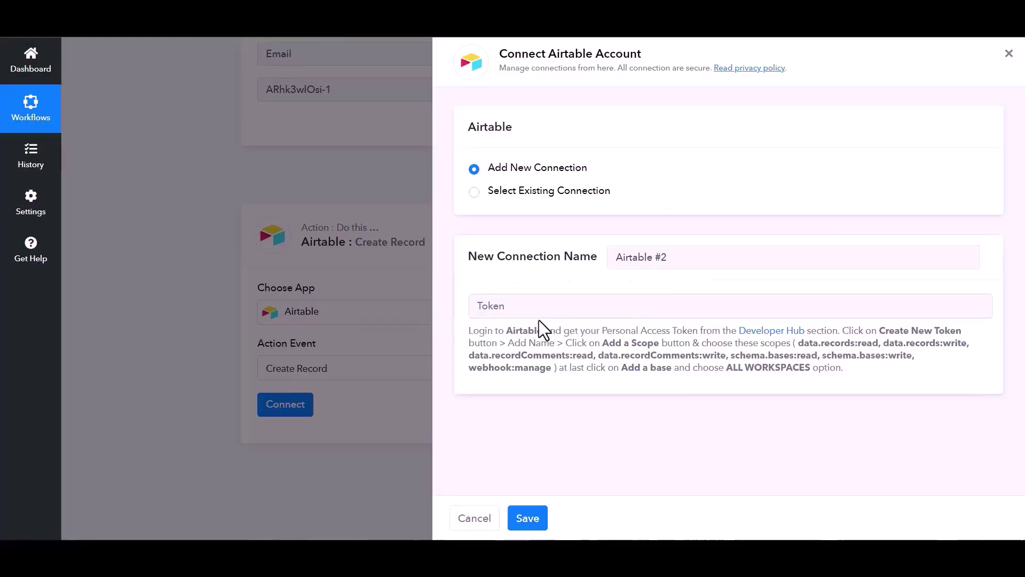
left_click(532, 304)
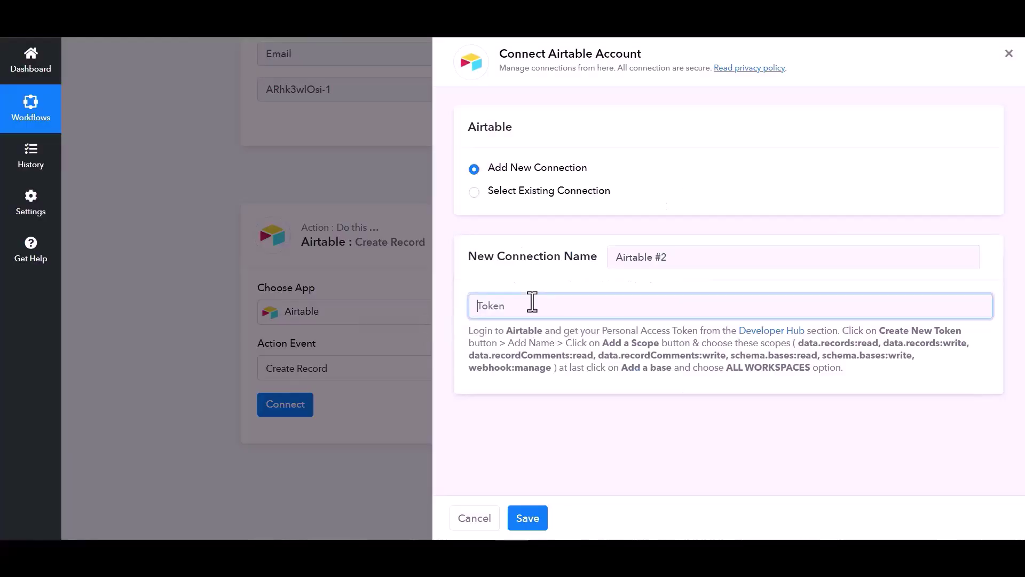
key("ctrl+v")
left_click(528, 519)
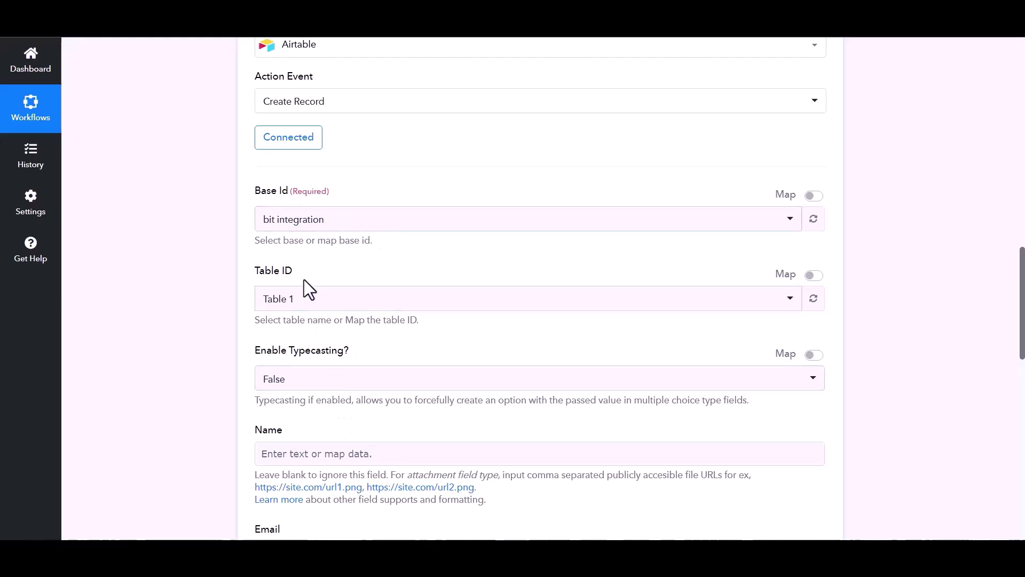
Map the captured webhook Name and Email values into Airtable's Name and Email fields.
scroll(408, 398, "down", 1)
left_click(434, 386)
scroll(430, 411, "down", 2)
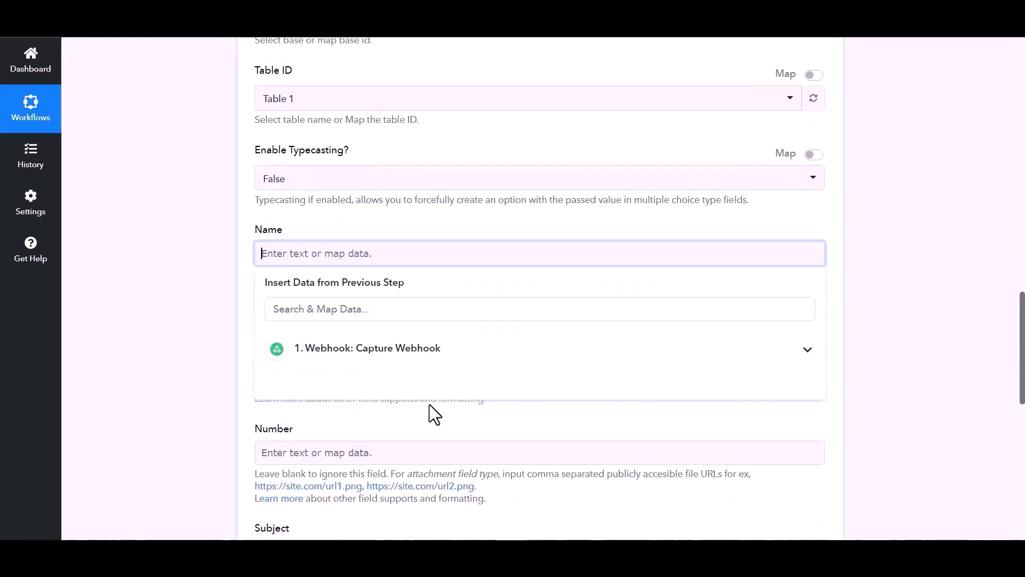
left_click(433, 356)
left_click(410, 386)
left_click(229, 338)
left_click(343, 362)
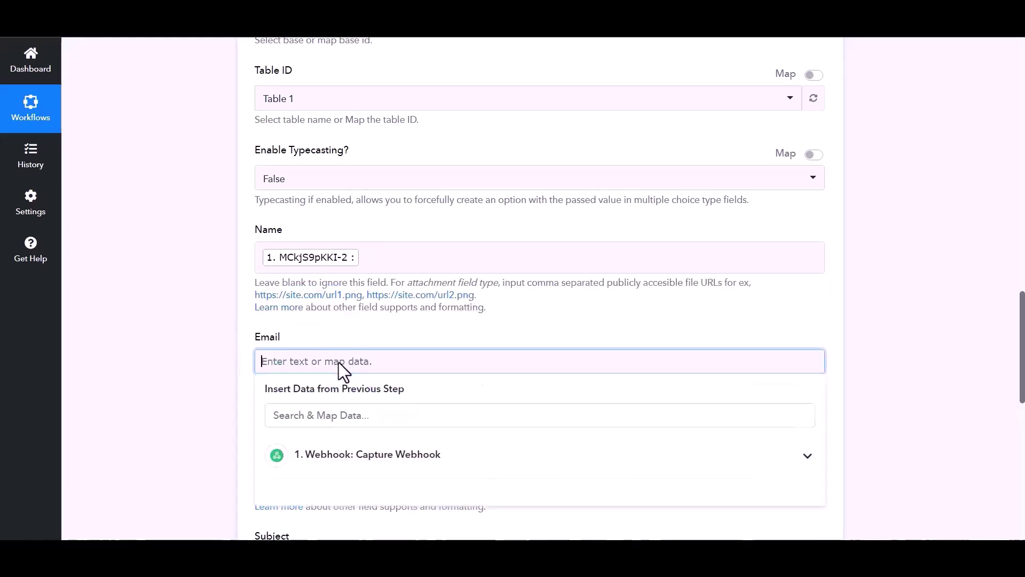
left_click(368, 455)
left_click(313, 519)
Map the third webhook field into Airtable's Number field and save the step.
left_click(199, 389)
scroll(267, 416, "down", 1)
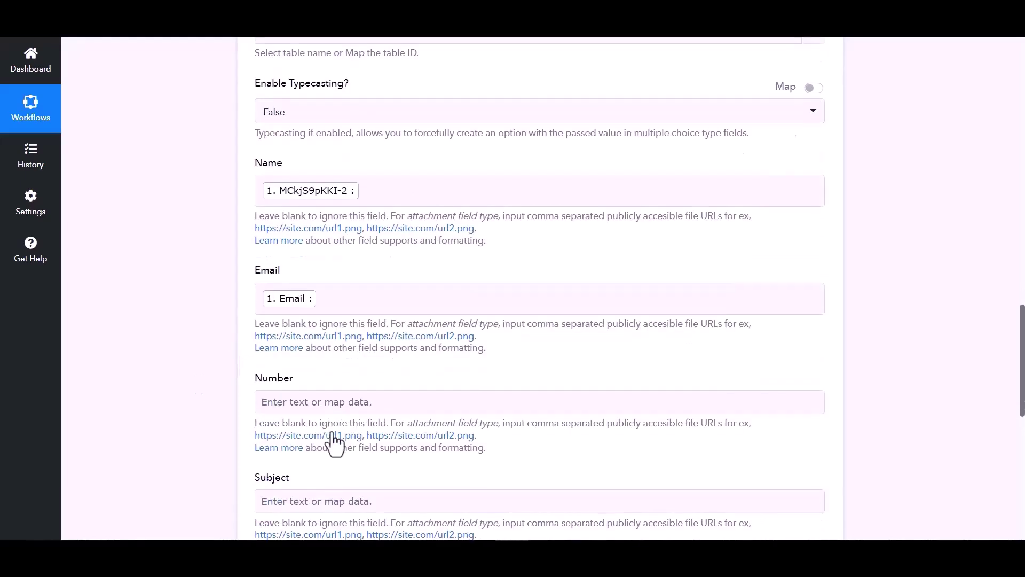
left_click(347, 402)
scroll(374, 347, "down", 3)
left_click(377, 295)
left_click(327, 386)
left_click(149, 355)
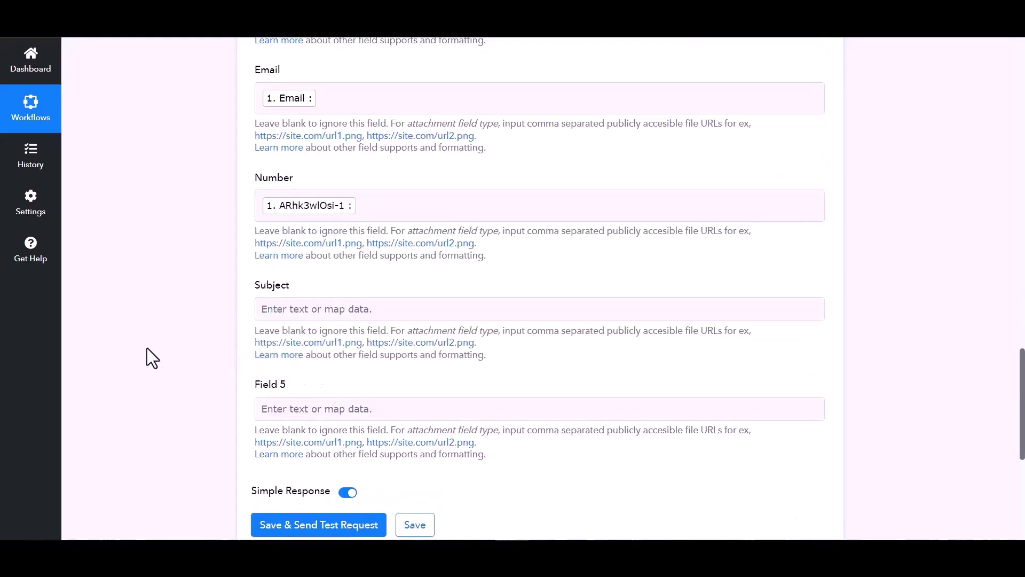
scroll(361, 441, "down", 3)
left_click(417, 327)
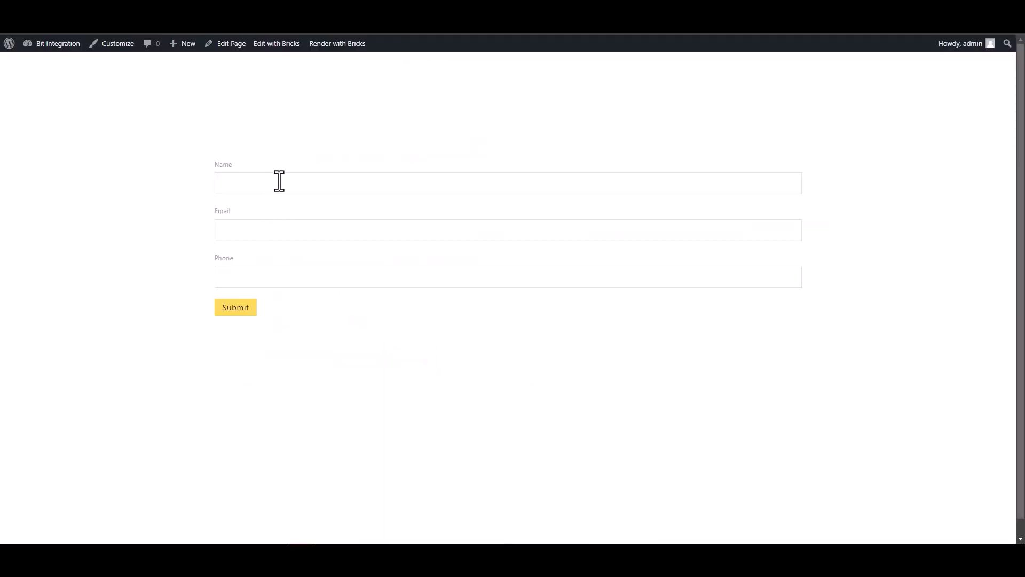
left_click(277, 181)
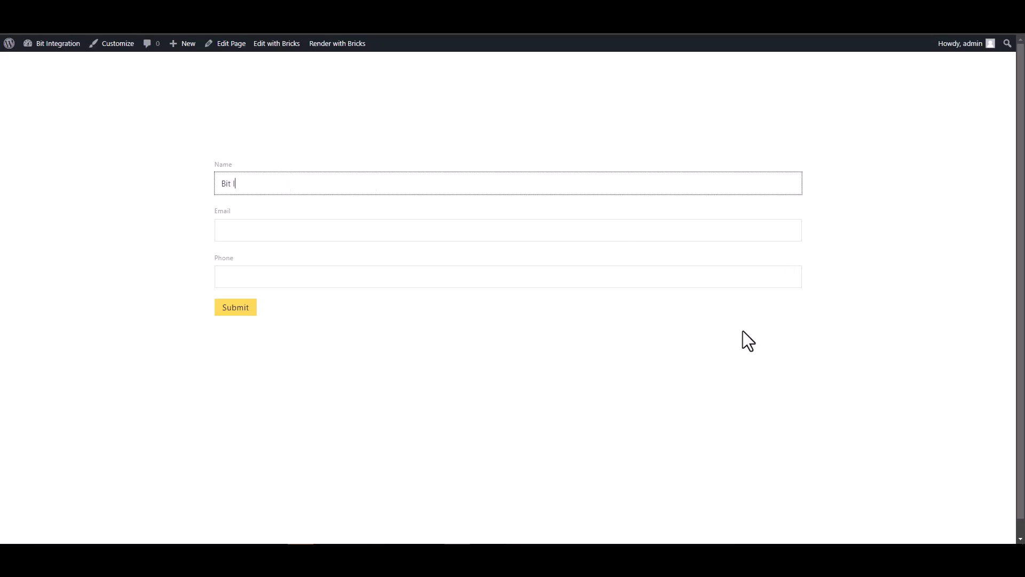
Submit a form entry named 'Bit Integrations' with e-mail and phone, and confirm the success message.
type("Bit Integration")
left_click(795, 234)
left_click(392, 179)
type("s")
key("Tab")
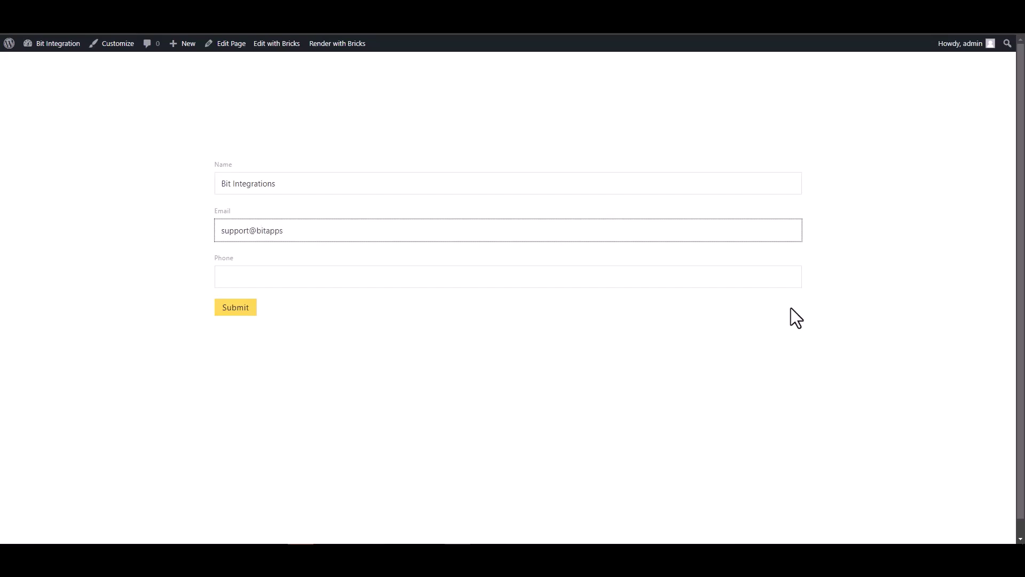
left_click(752, 270)
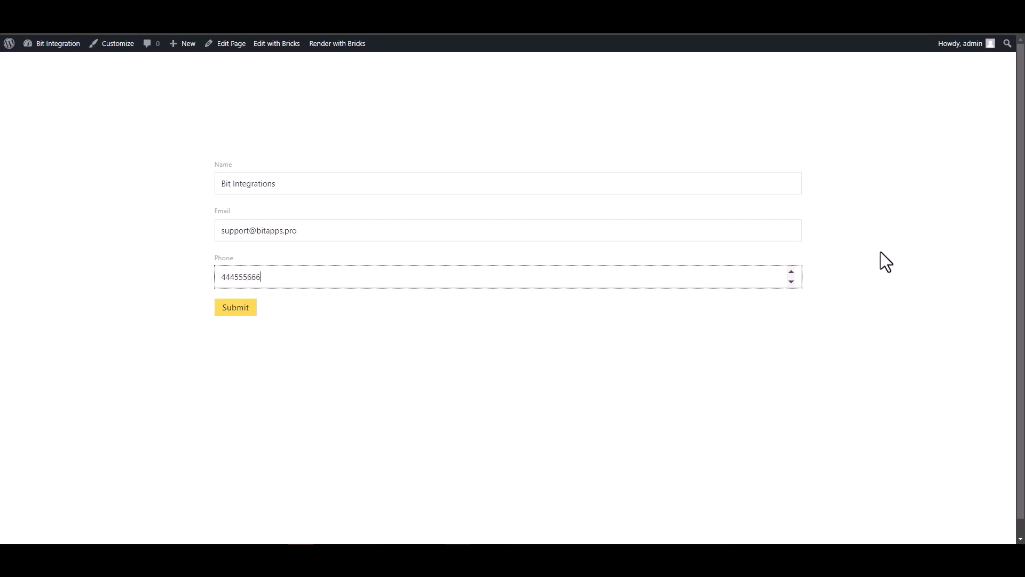
left_click(238, 310)
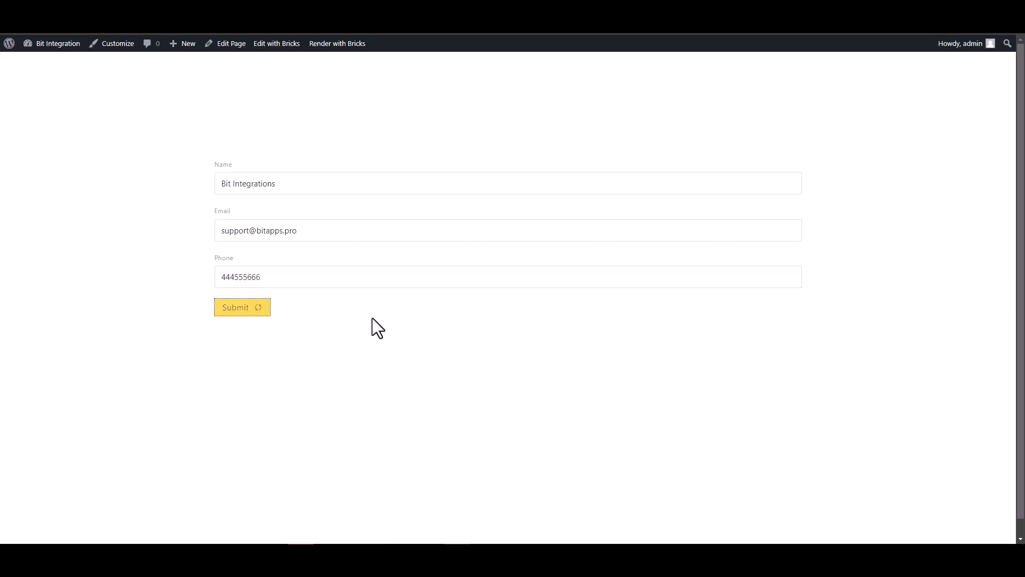
left_click_drag(224, 342, 334, 349)
left_click(333, 366)
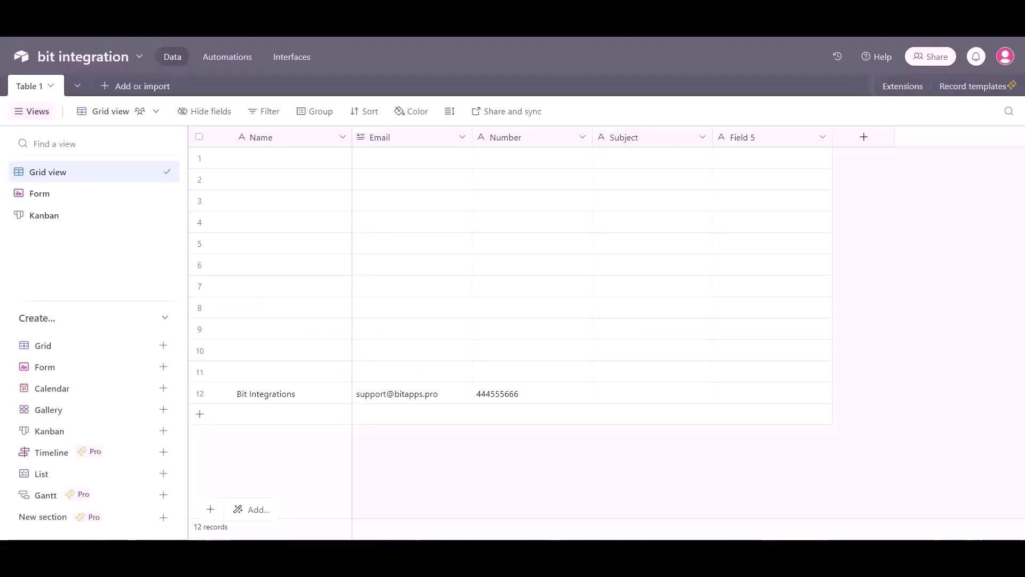